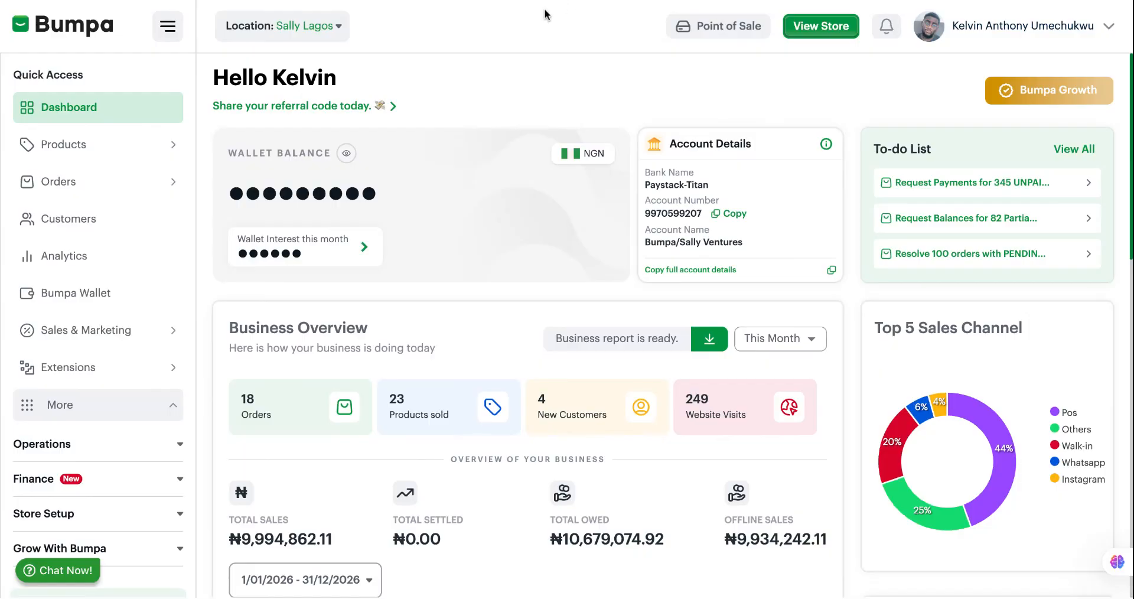
Open the product bundles list and start a new bundle
click(85, 152)
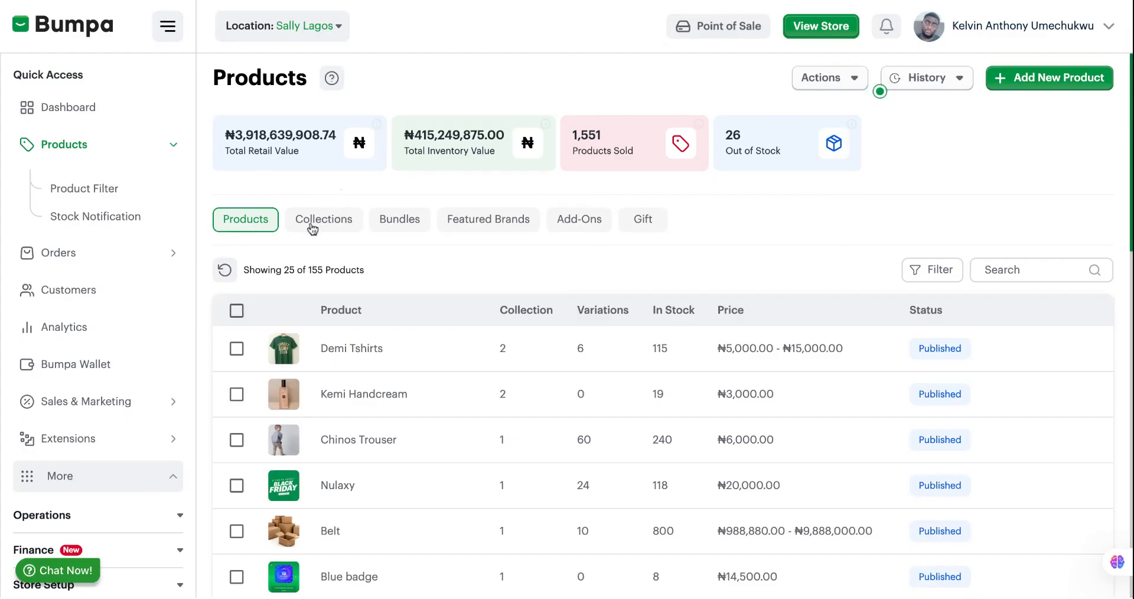
click(393, 226)
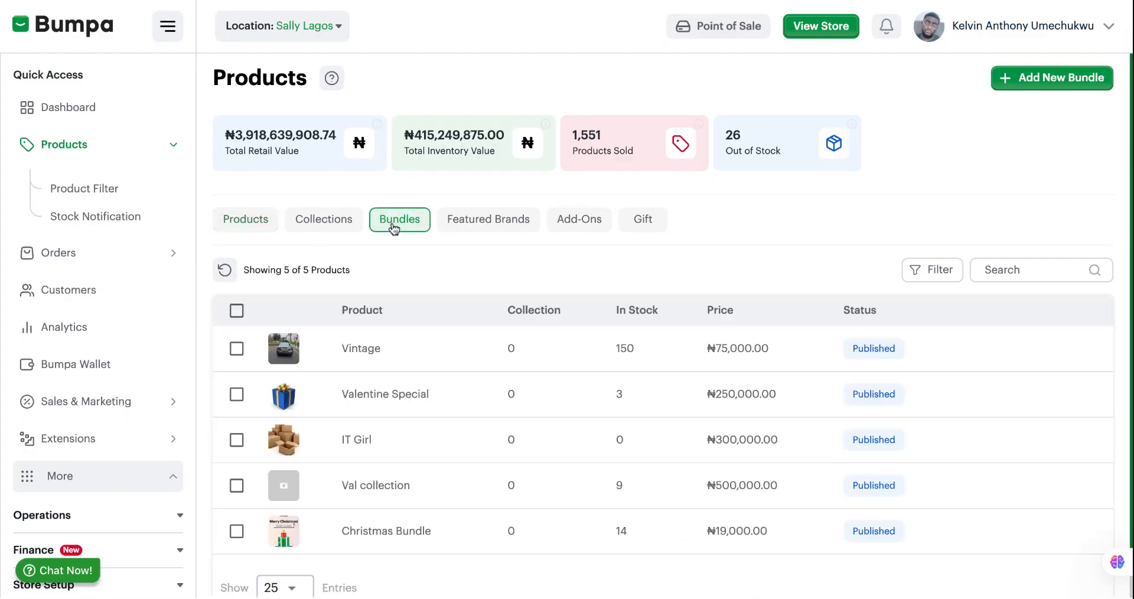
click(1042, 74)
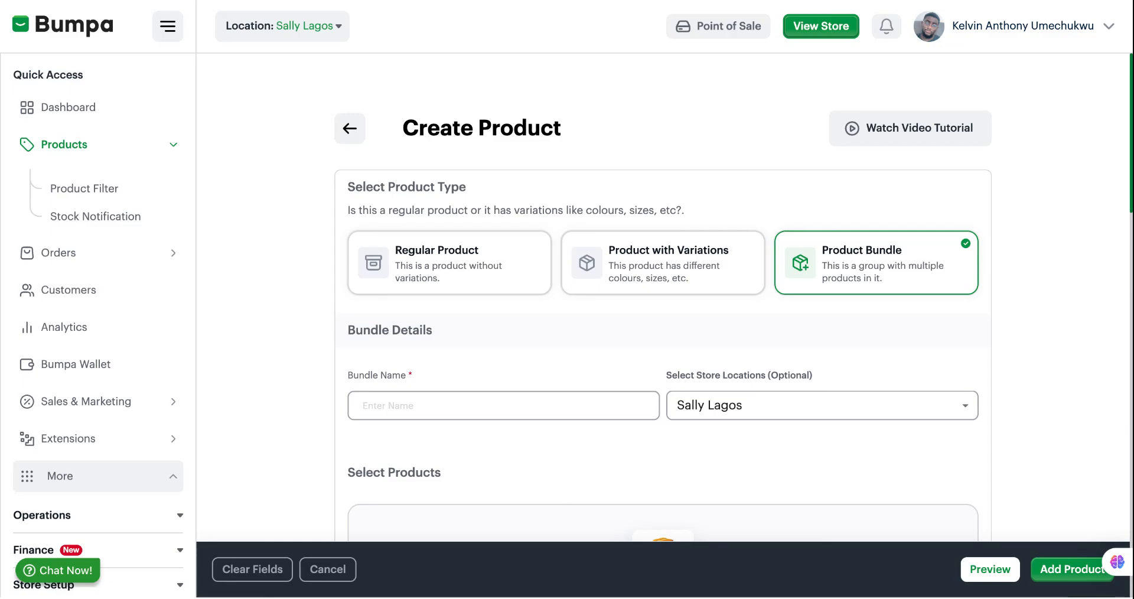
Name the bundle "Mega Bonanza"
scroll(414, 283, down, 2)
click(400, 290)
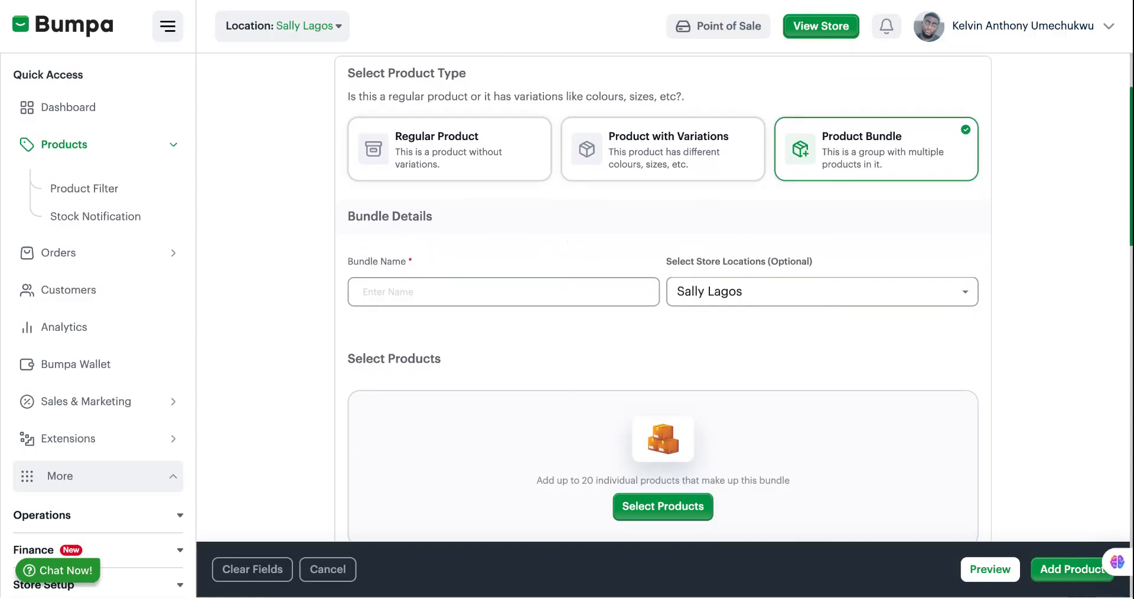
text(Mega Bonanza)
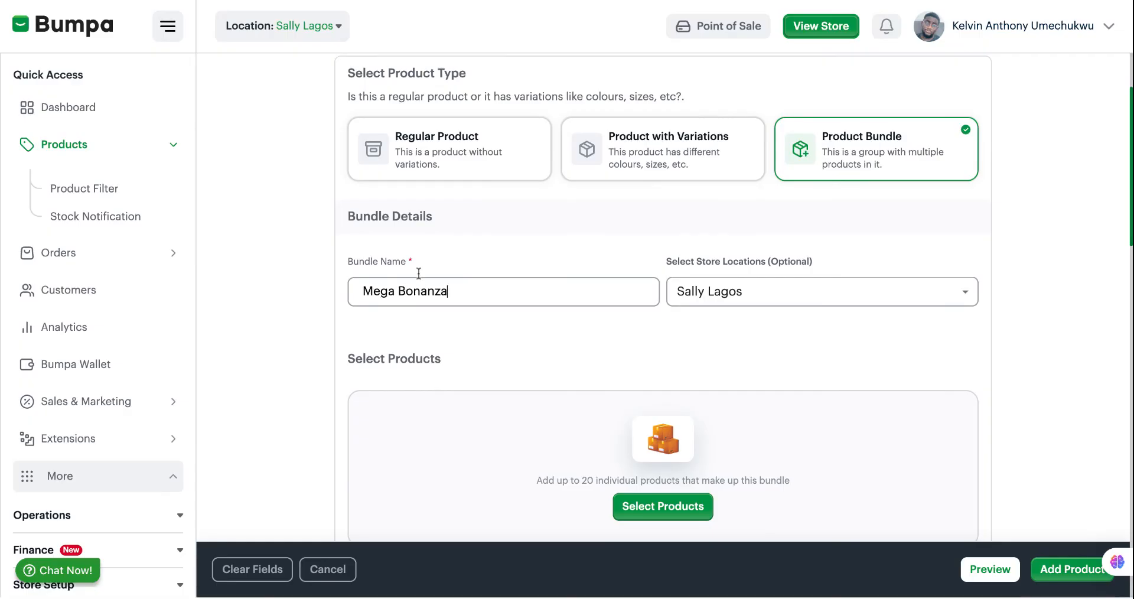
Try adding Sally Abuja to the bundle's store locations, then keep only Sally Lagos selected
click(726, 299)
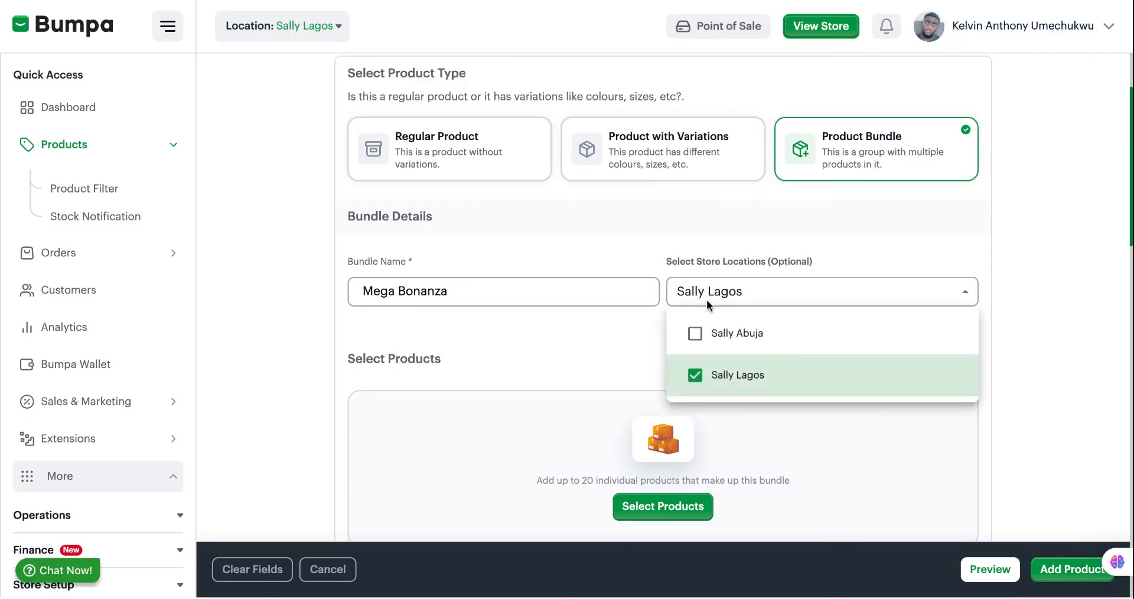
click(694, 333)
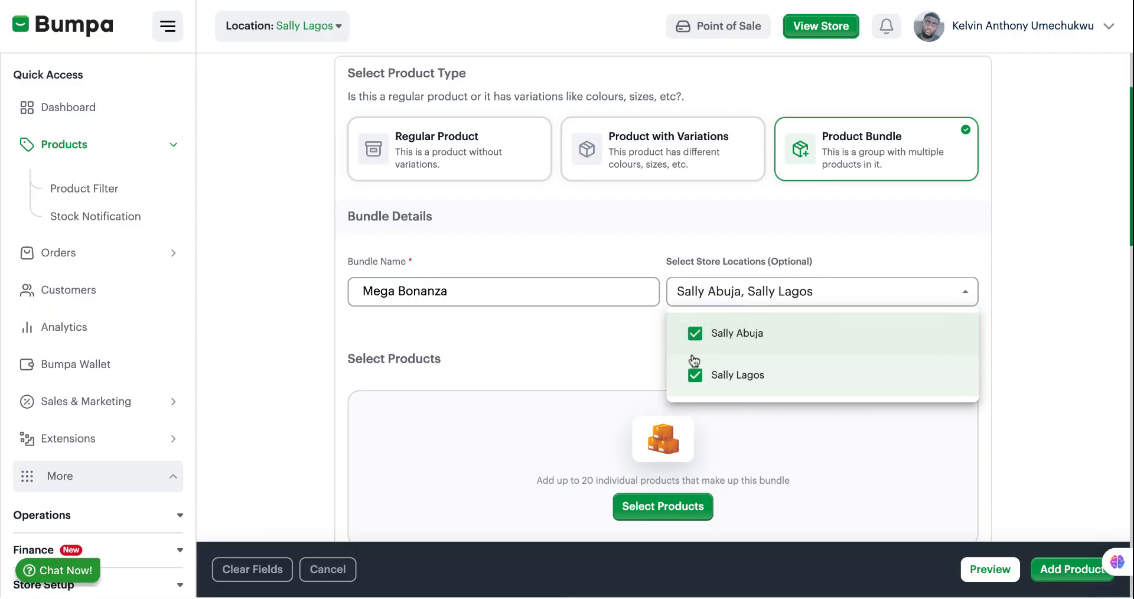
click(695, 334)
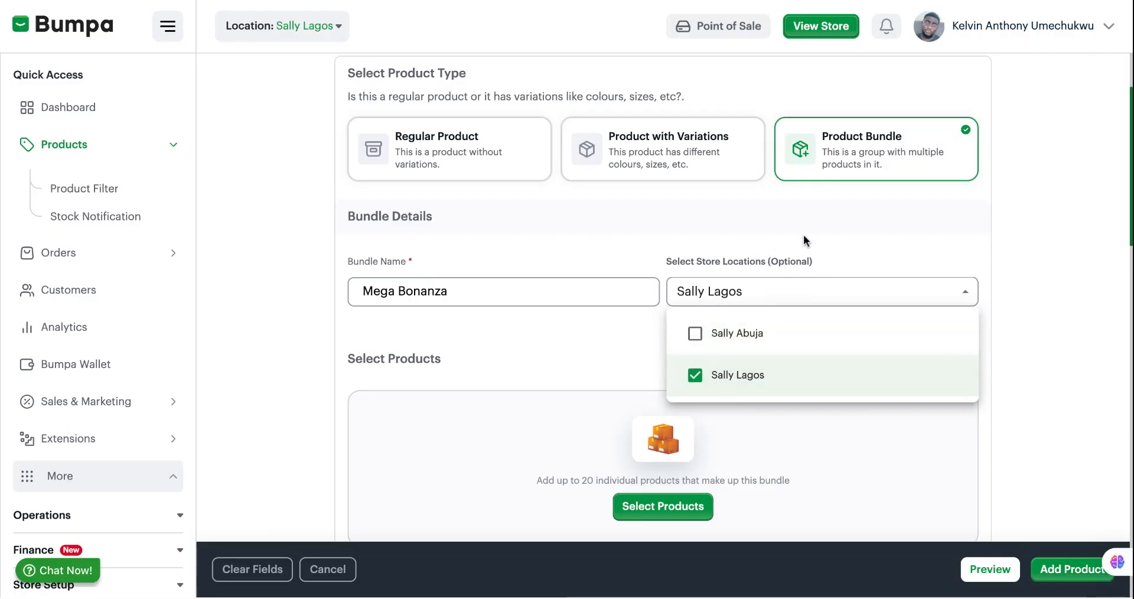
click(756, 242)
Open the bundle's product selection and select Demi Tshirts with all its variations
scroll(757, 242, down, 2)
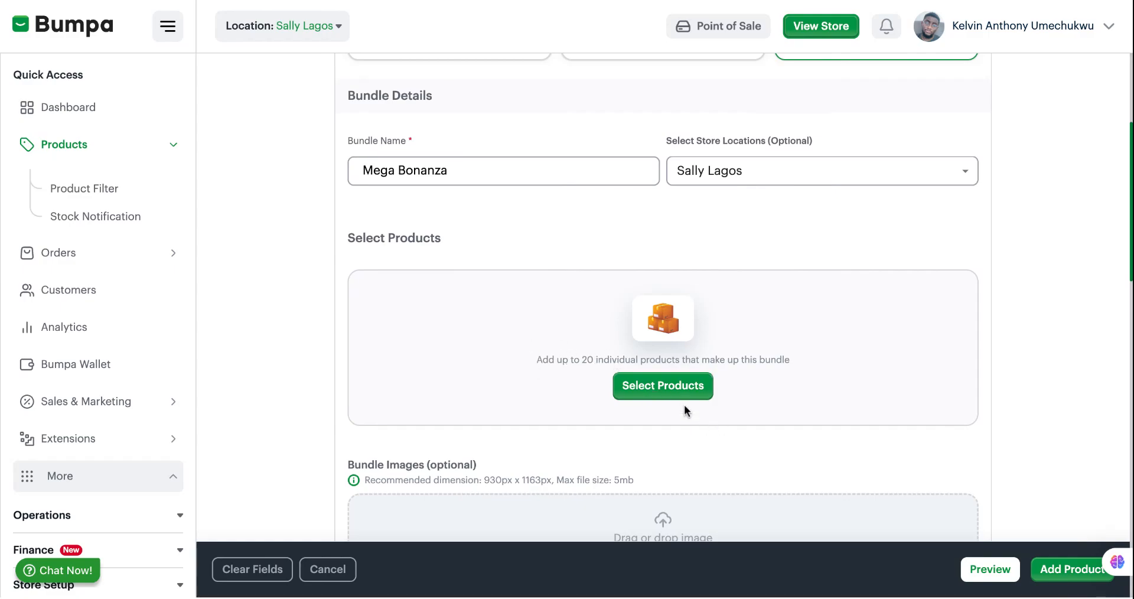
scroll(683, 405, down, 1)
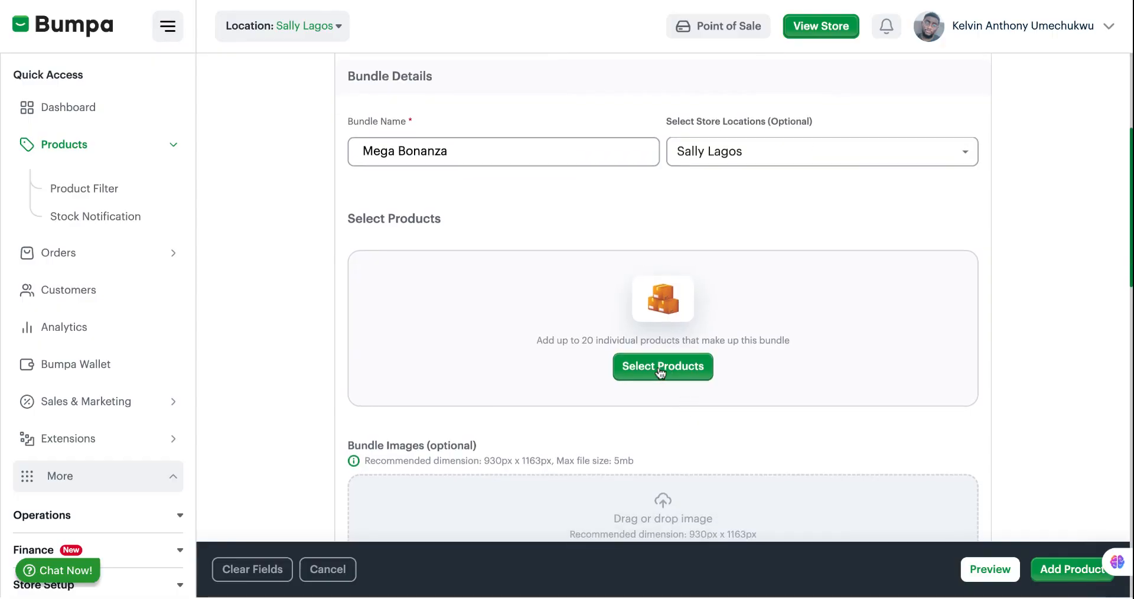
click(660, 370)
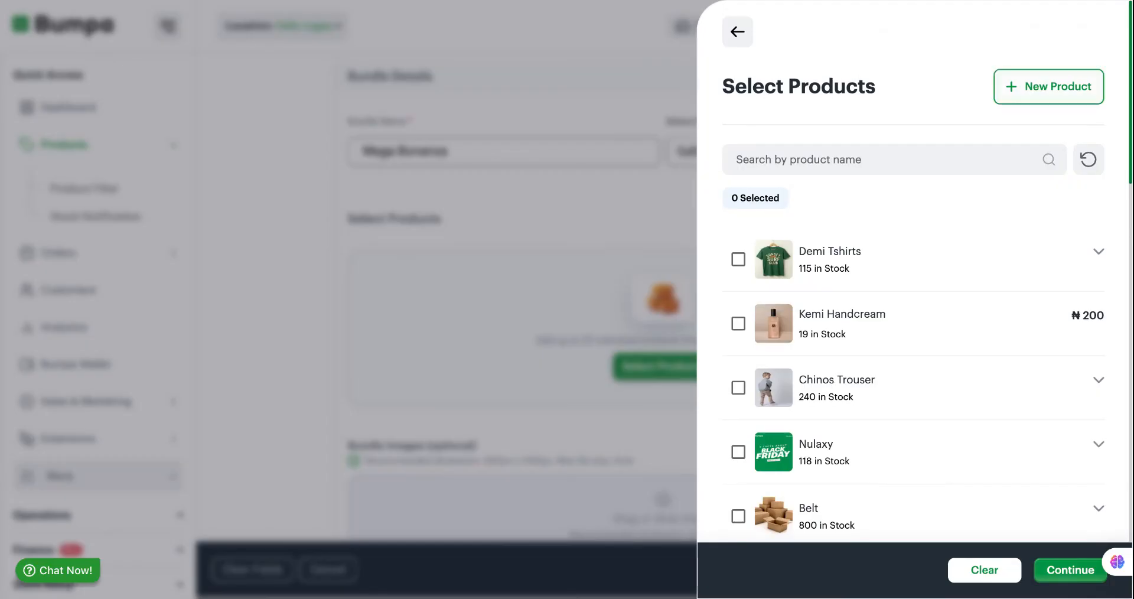
click(999, 98)
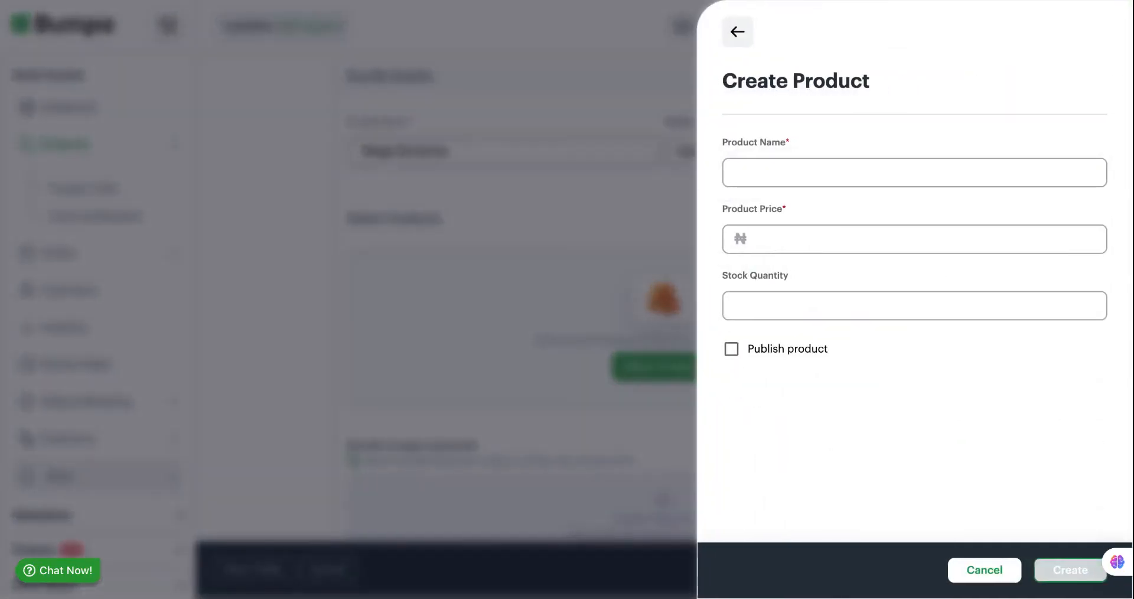
click(738, 35)
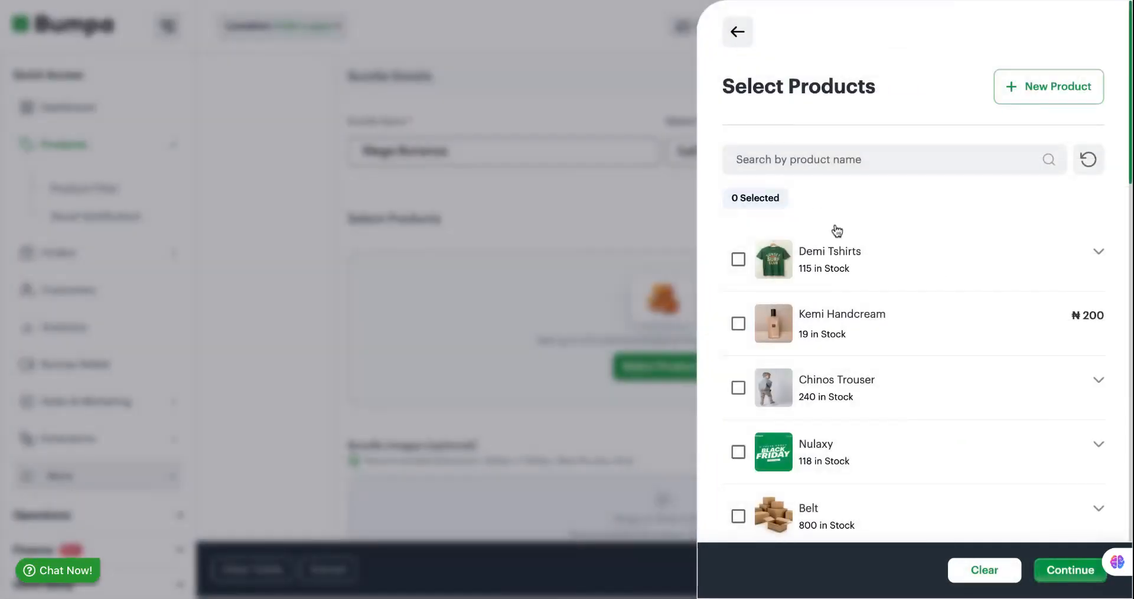
scroll(830, 343, down, 1)
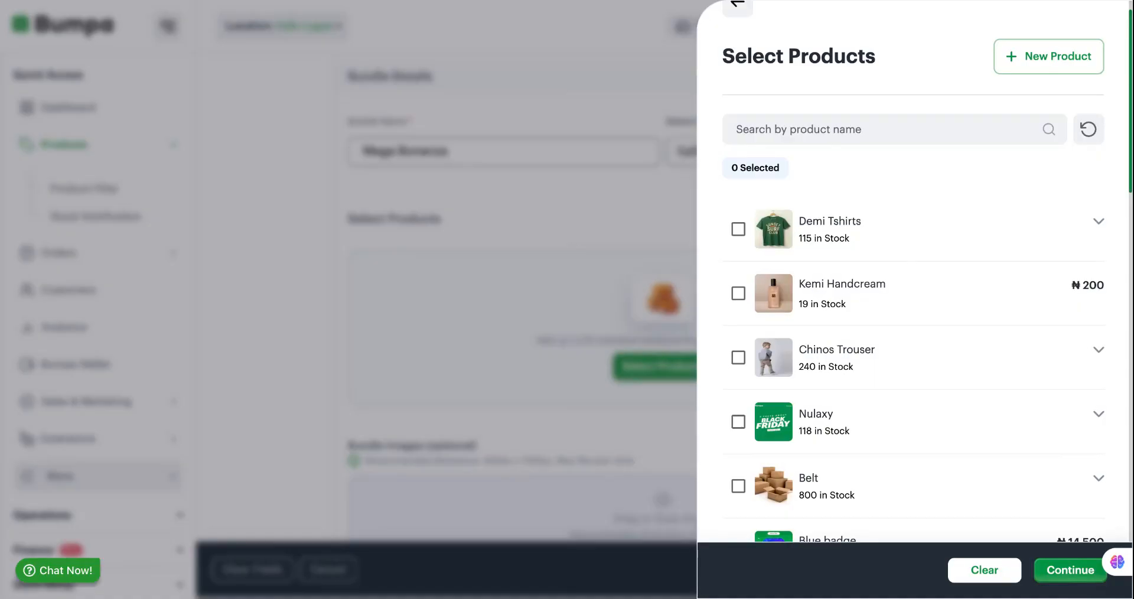
scroll(820, 313, down, 1)
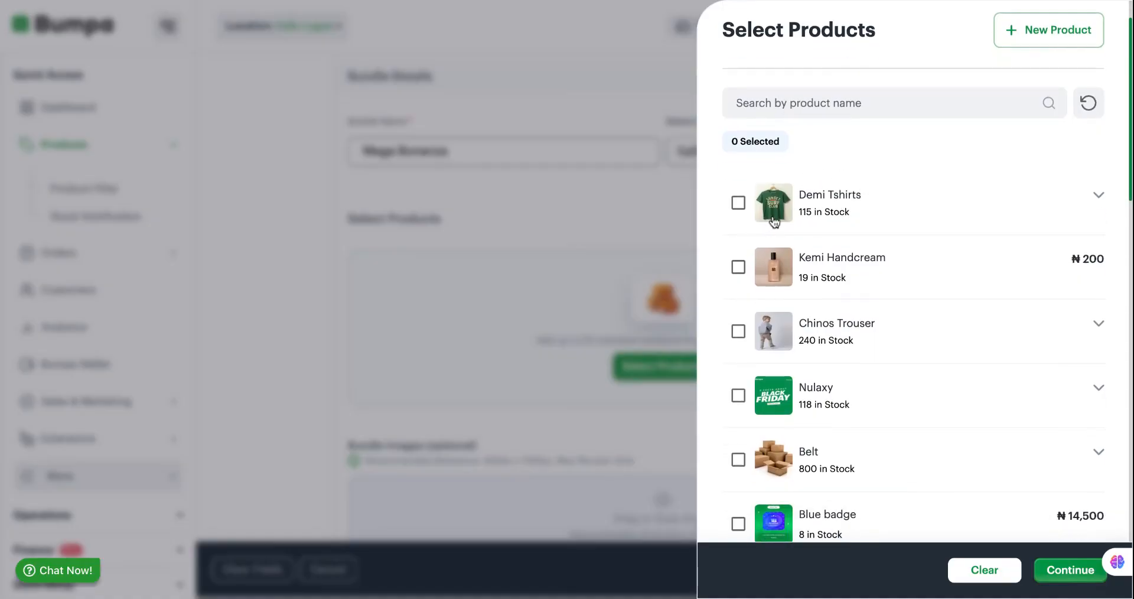
click(738, 203)
Deselect the s, m and l variations of Demi Tshirts, and reselect the whole product
scroll(868, 336, down, 2)
click(762, 187)
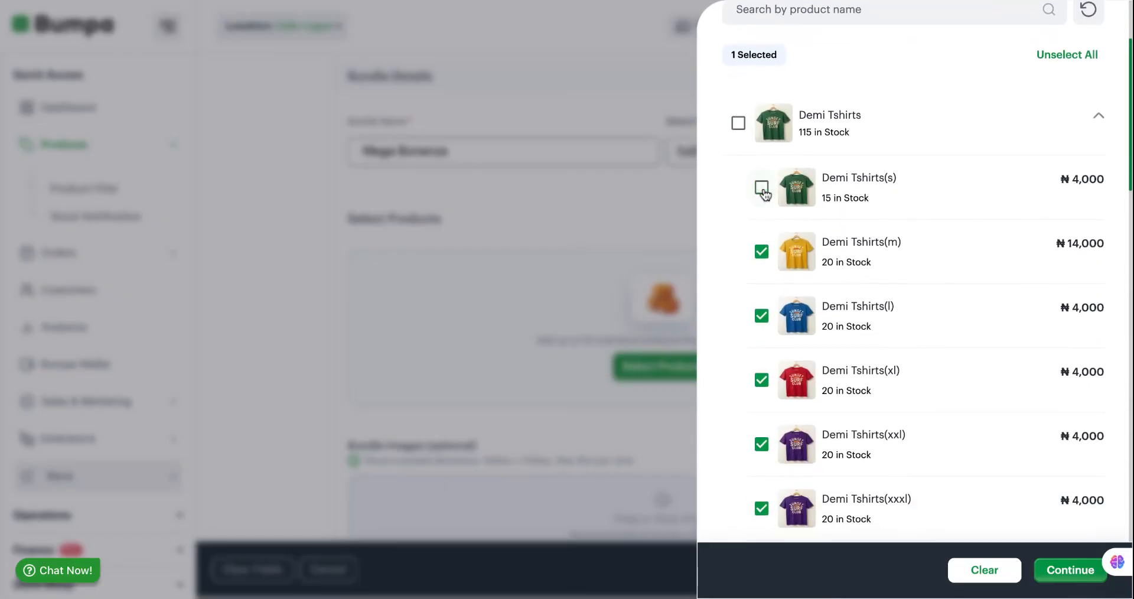
click(761, 251)
click(761, 317)
scroll(764, 177, down, 1)
scroll(767, 136, up, 1)
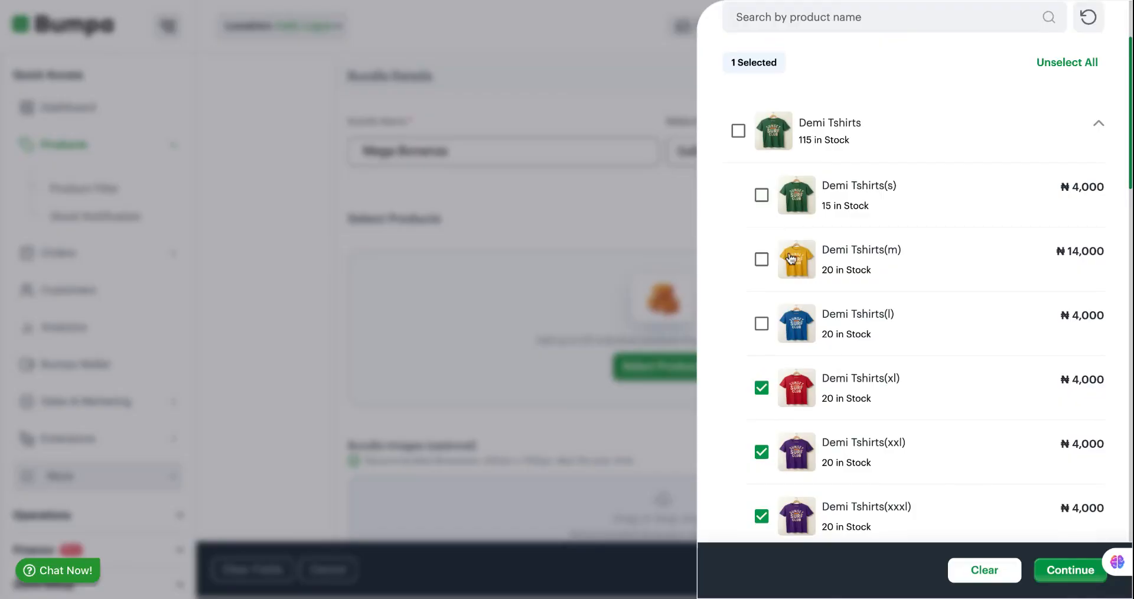
scroll(766, 327, down, 1)
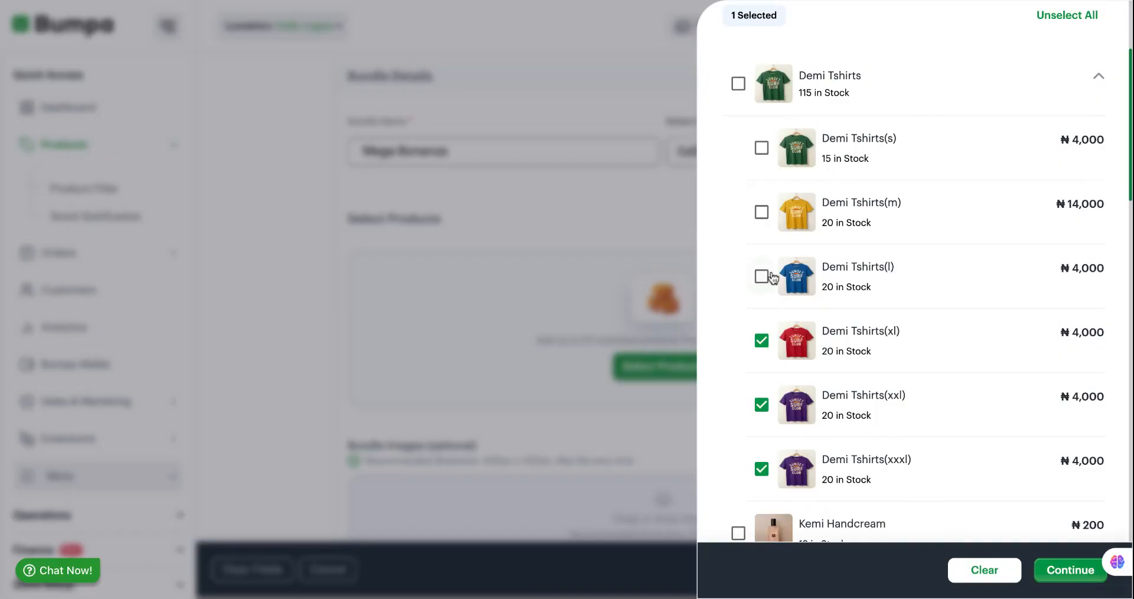
scroll(768, 275, up, 1)
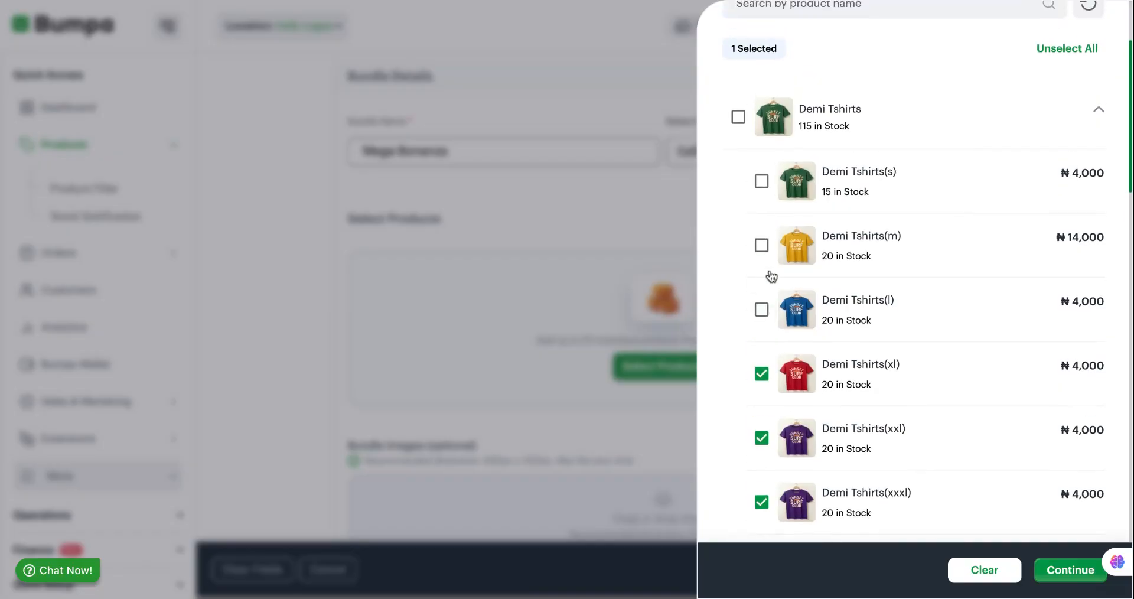
click(738, 118)
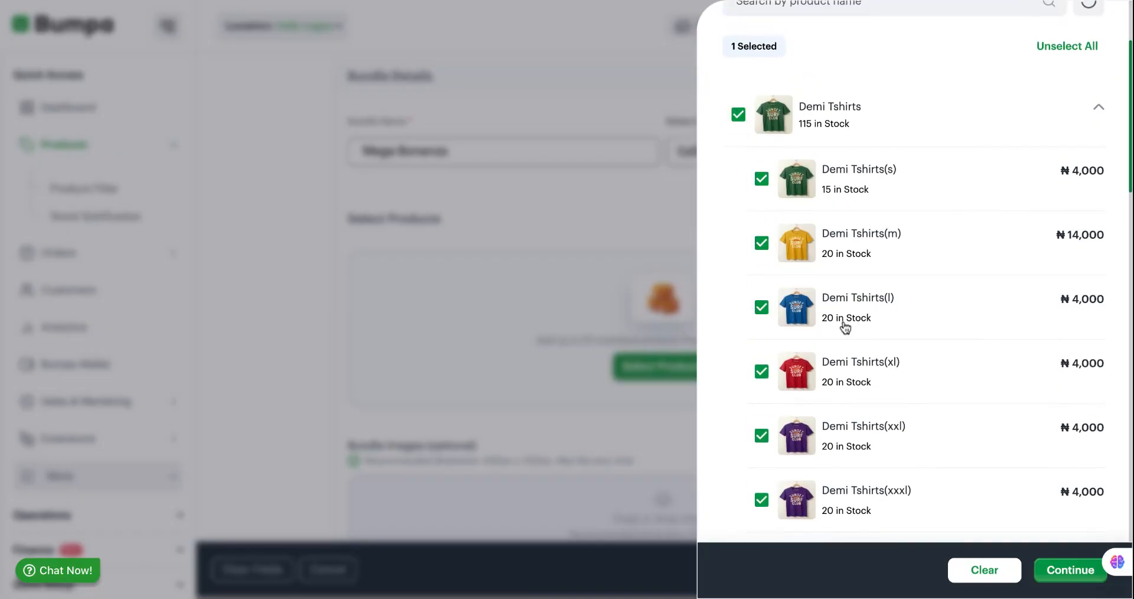
Add Kemi Handcream and Chinos Trouser to the selected bundle products
scroll(845, 326, down, 5)
click(738, 317)
click(738, 382)
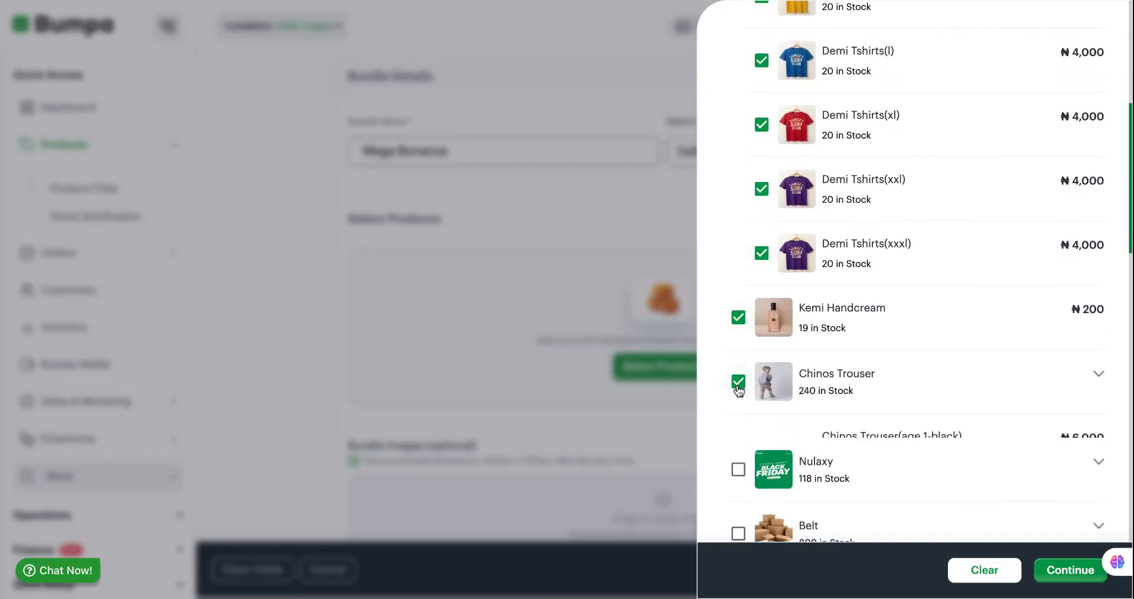
Try adding BBGW Class to the selection from further down the product list, and deselect it again
scroll(738, 390, down, 2)
scroll(754, 263, down, 3)
scroll(756, 263, down, 20)
scroll(755, 264, down, 20)
click(738, 123)
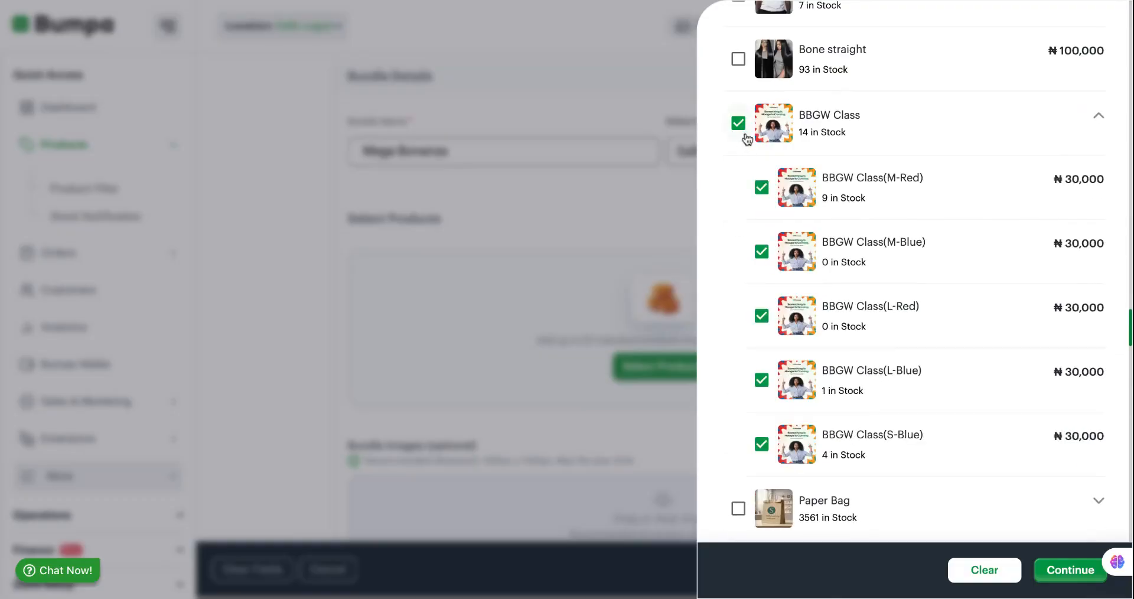
click(740, 124)
scroll(964, 466, up, 1)
Confirm the product selection and proceed to the bundle quantities
click(1052, 567)
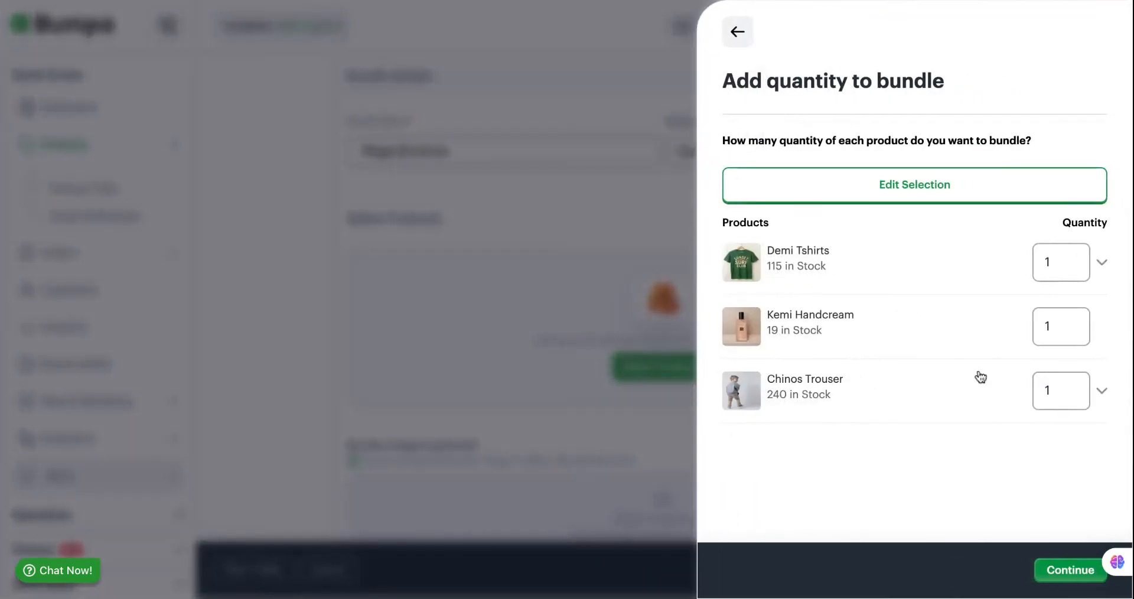
click(737, 31)
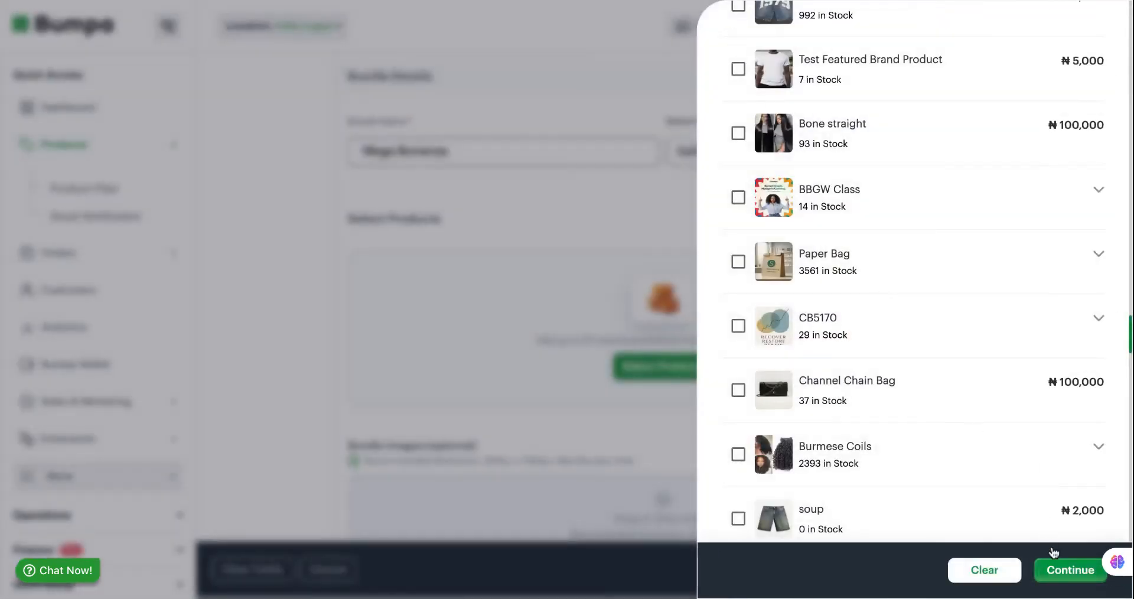
click(1067, 572)
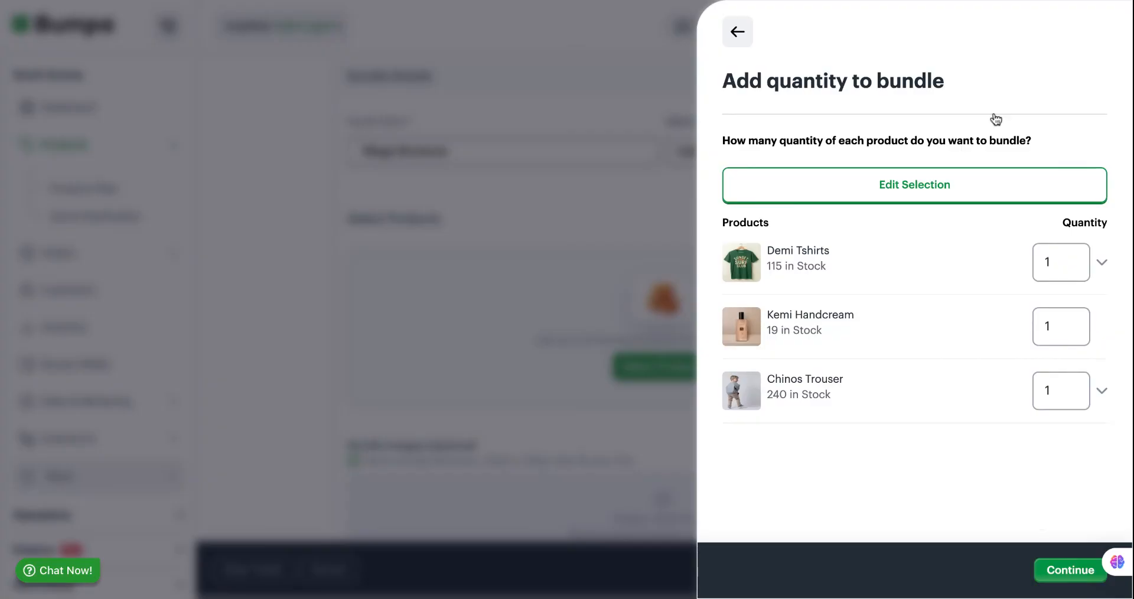
Set the bundle quantities of Demi Tshirts and Chinos Trouser to 2 each, and apply them to the bundle
click(1053, 267)
key(BackSpace)
text(2)
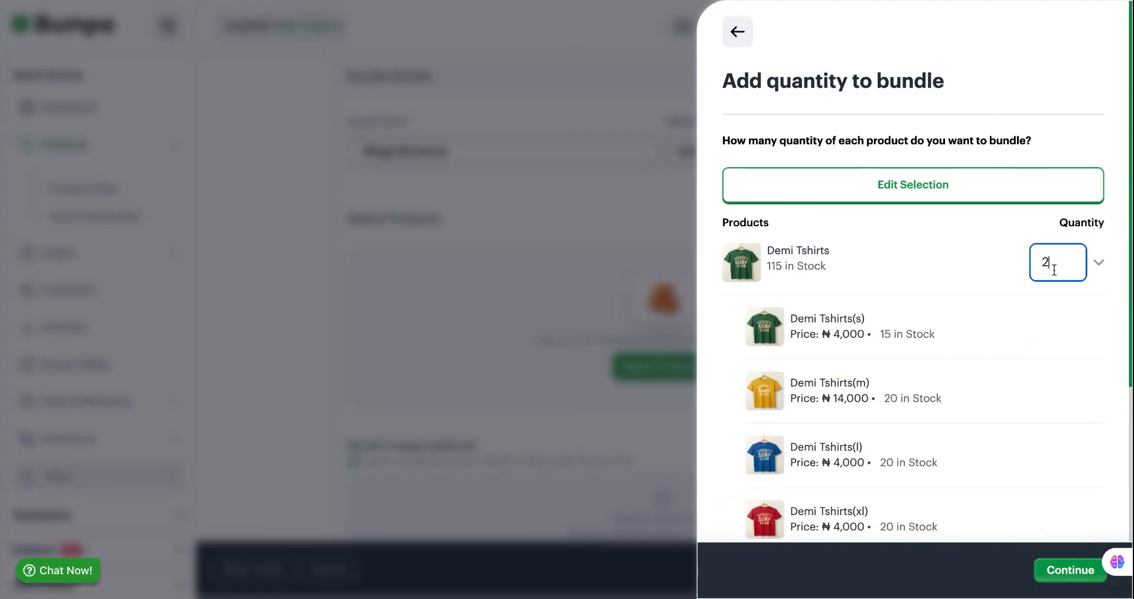
click(1098, 263)
click(1051, 331)
click(1069, 385)
key(BackSpace)
text(2)
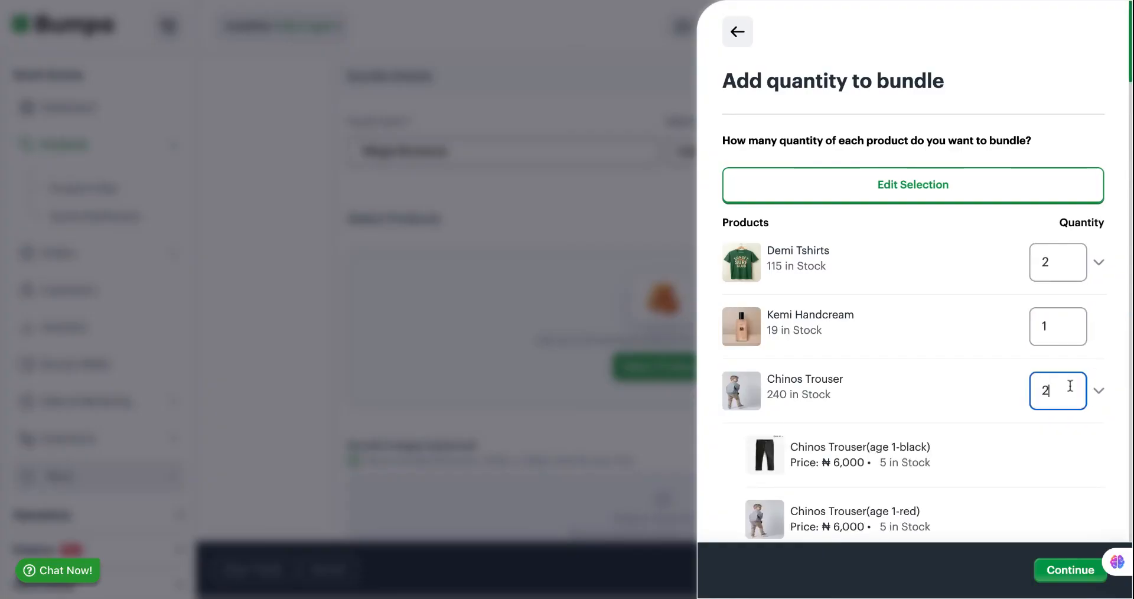
click(1098, 391)
click(1099, 392)
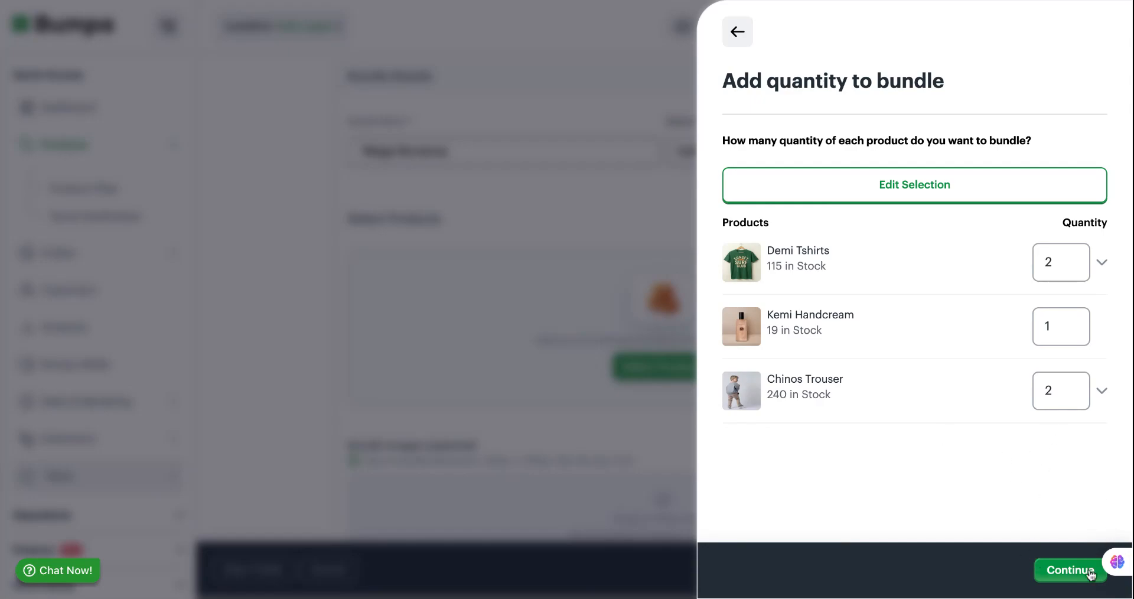
click(1069, 571)
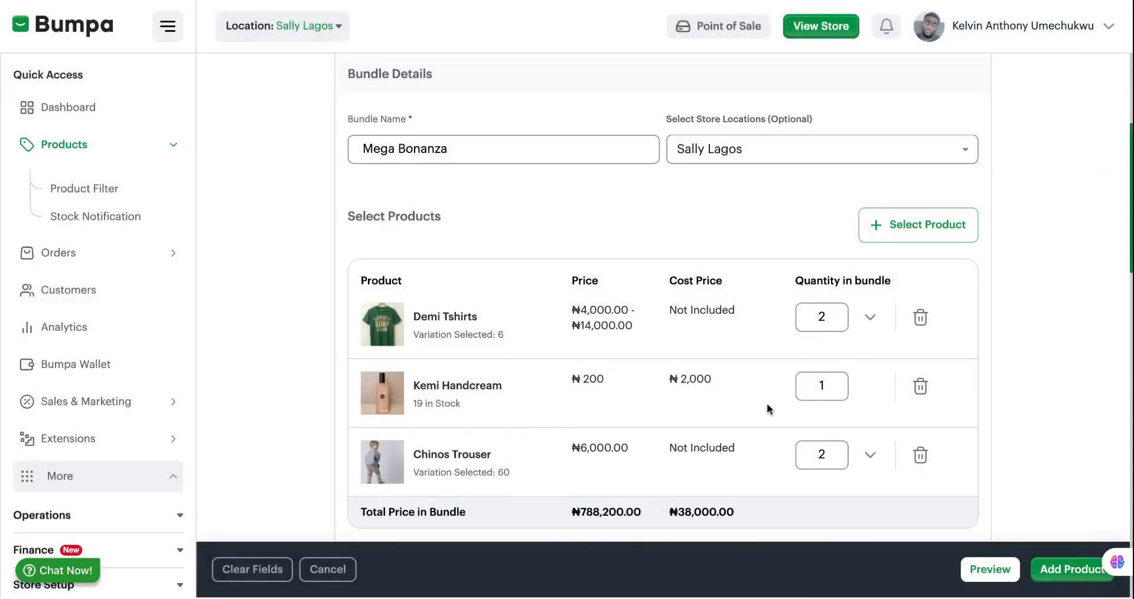
Upload the blue and purple Sunset Surf Club T-shirt pictures as bundle images without cropping them
scroll(770, 408, down, 4)
scroll(767, 408, down, 2)
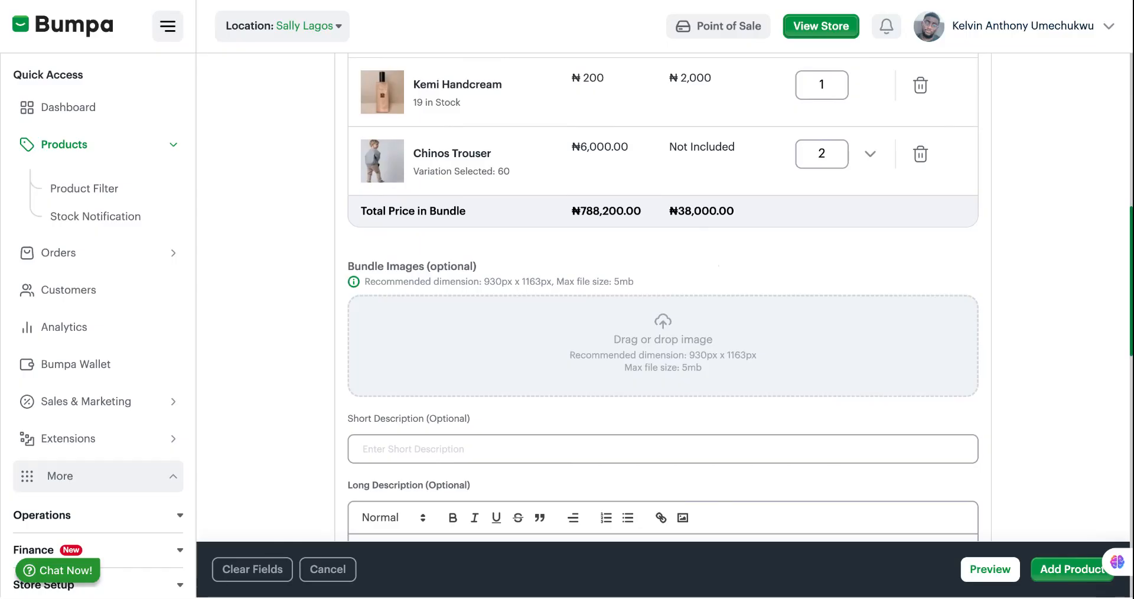
click(784, 394)
click(615, 333)
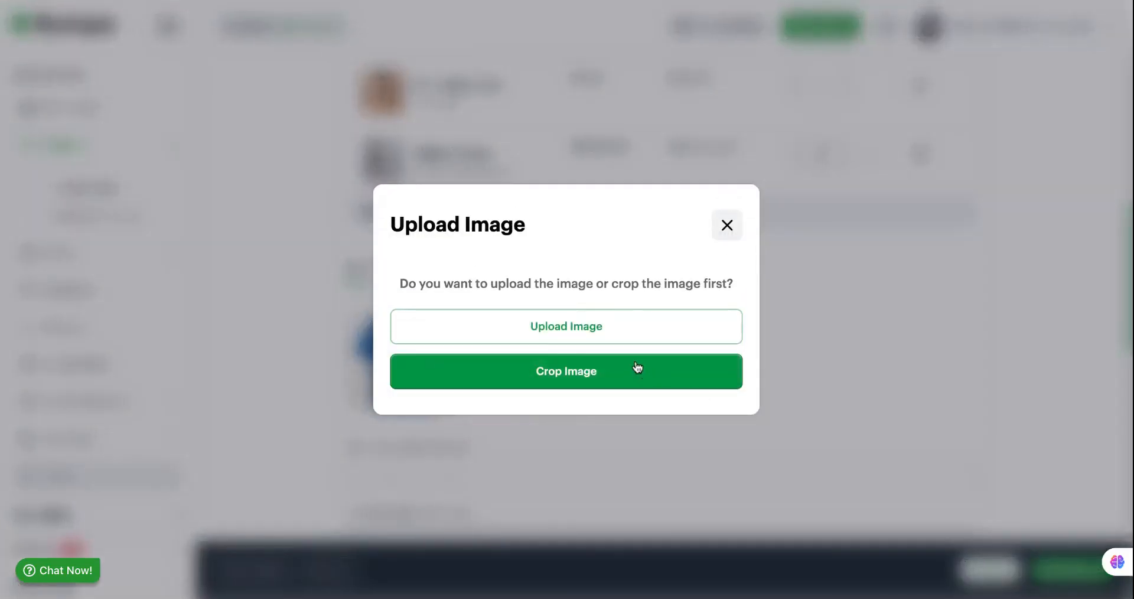
click(614, 323)
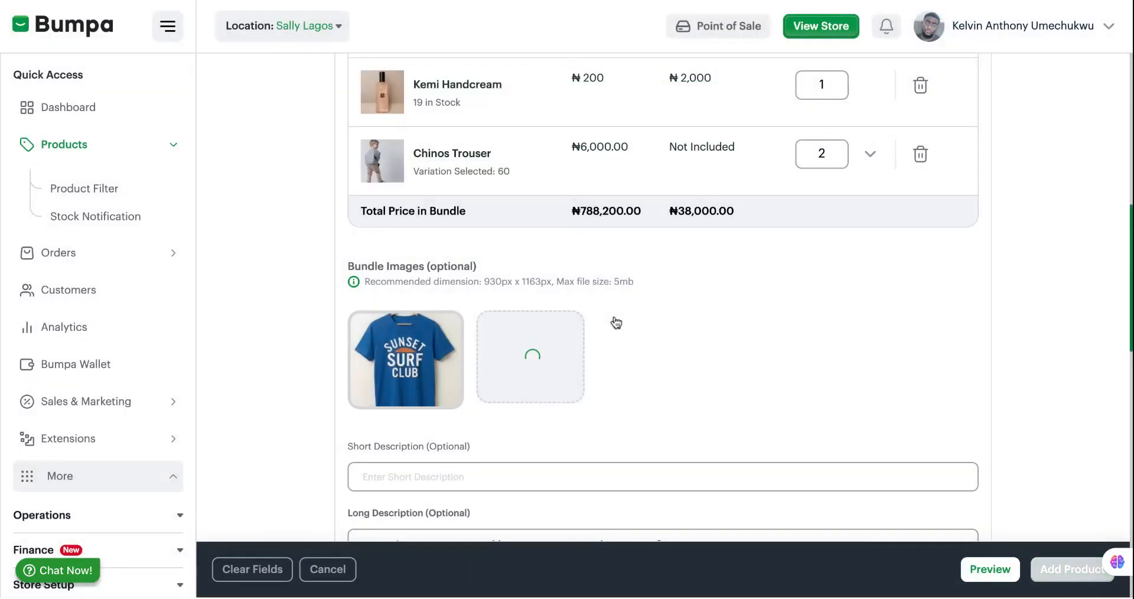
Try selecting the Mens Shirts collection for the bundle, and leave the collection list without applying it
scroll(615, 322, down, 3)
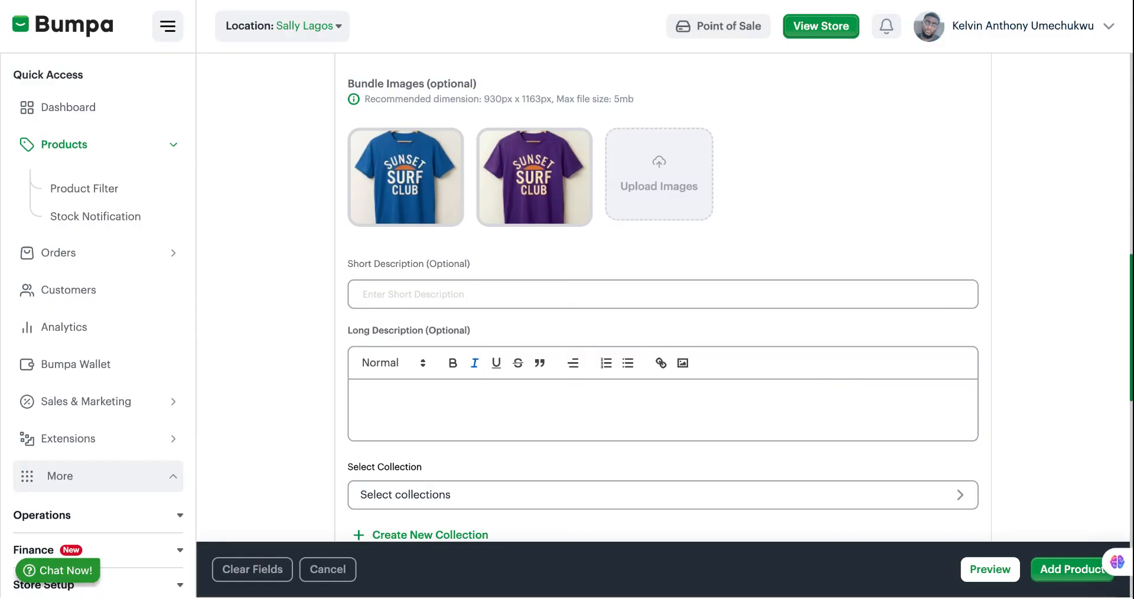
scroll(663, 297, down, 1)
scroll(523, 281, down, 3)
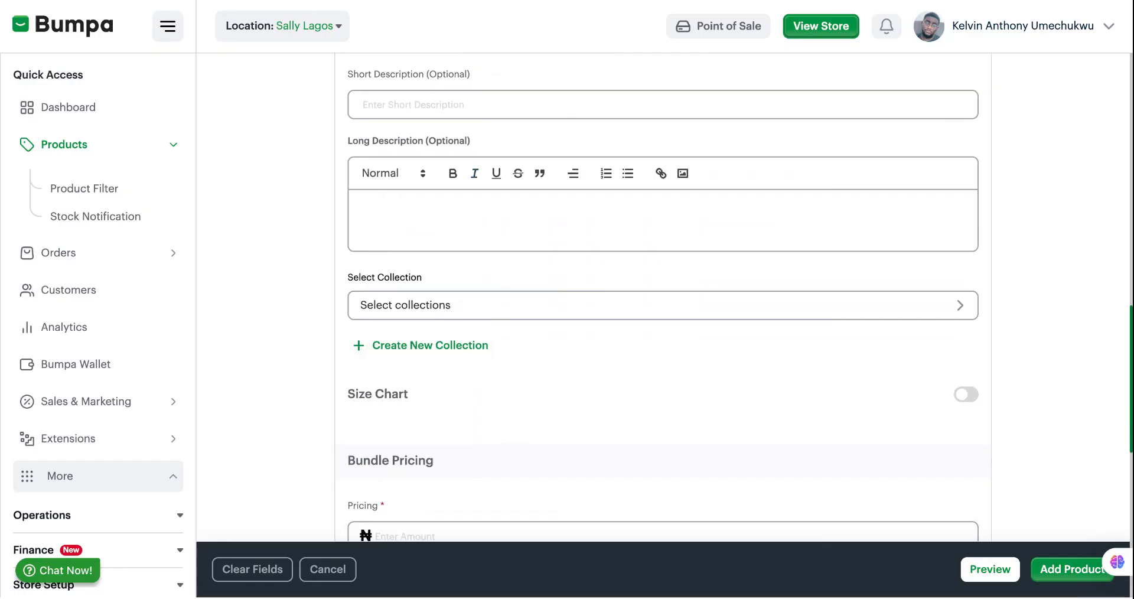
click(469, 304)
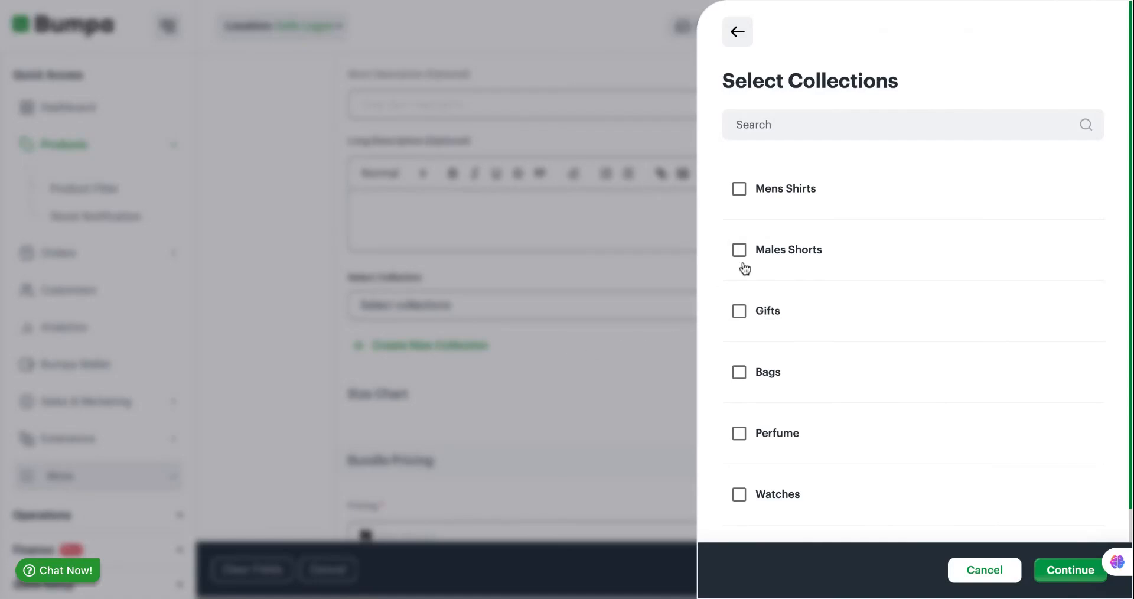
click(739, 194)
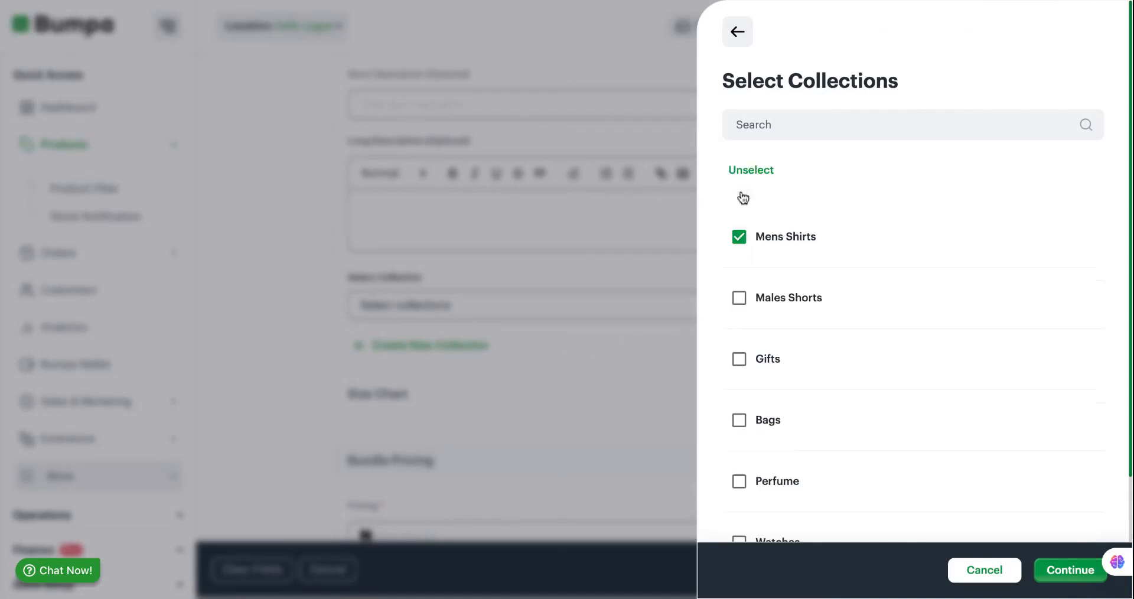
click(584, 338)
Copy the total price of the bundled products, 788,200.00, and enter it as the bundle's price
scroll(579, 337, down, 4)
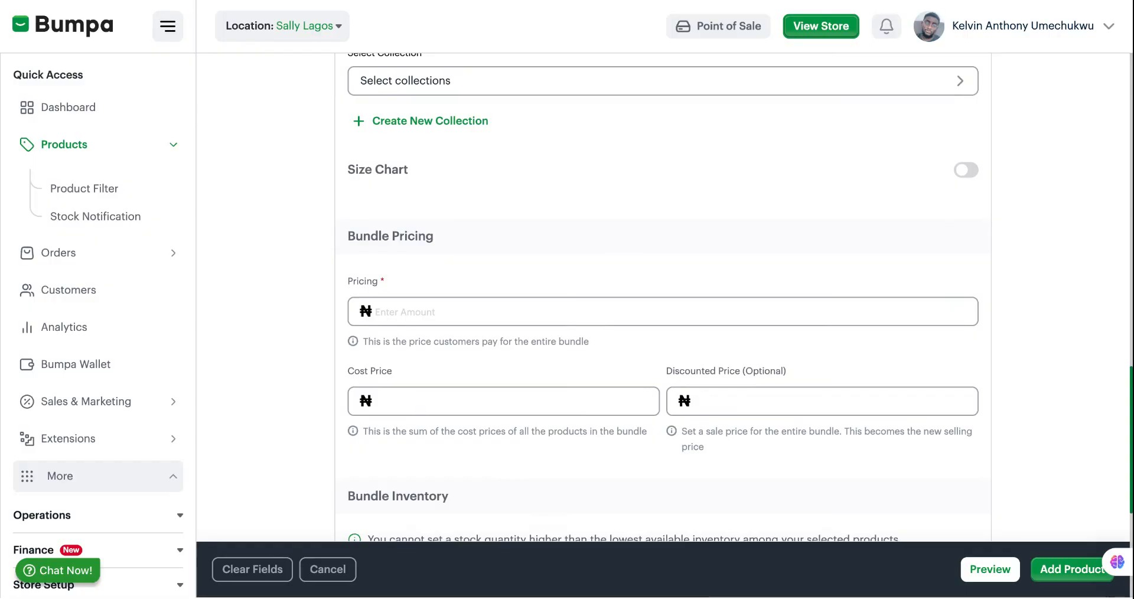
scroll(608, 260, up, 10)
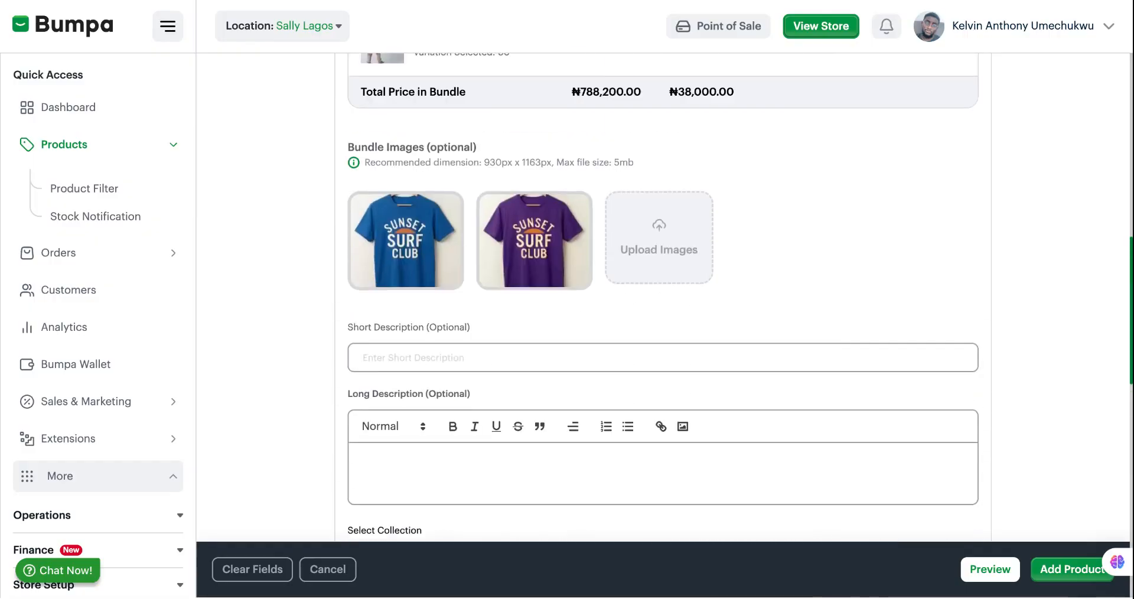
scroll(640, 153, up, 1)
drag(641, 167, 574, 167)
key(ctrl+c)
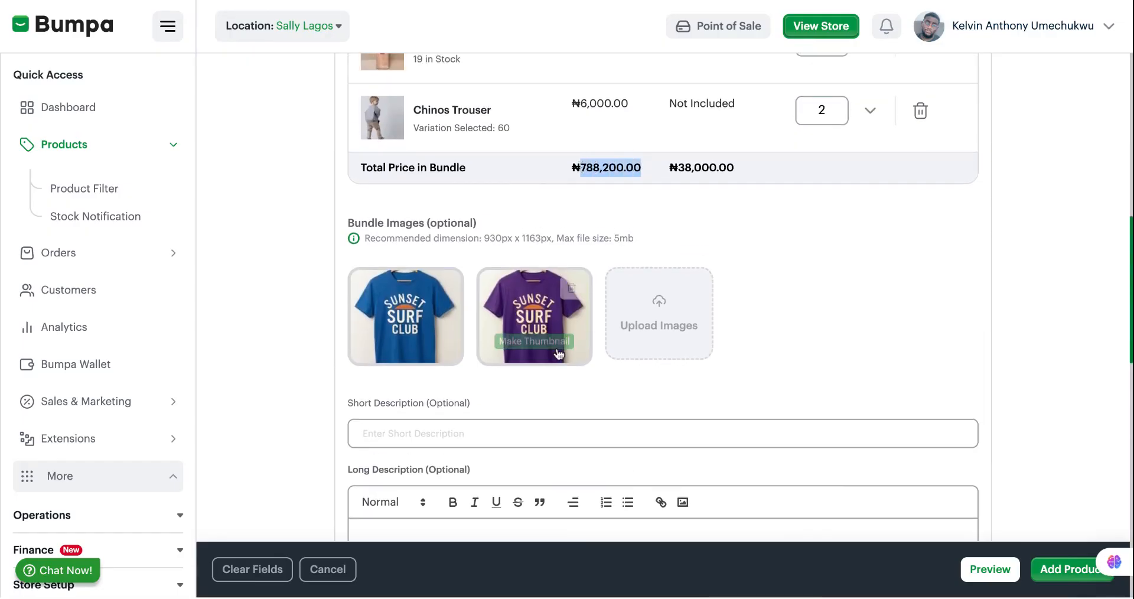
scroll(559, 354, down, 10)
scroll(559, 354, up, 3)
click(412, 155)
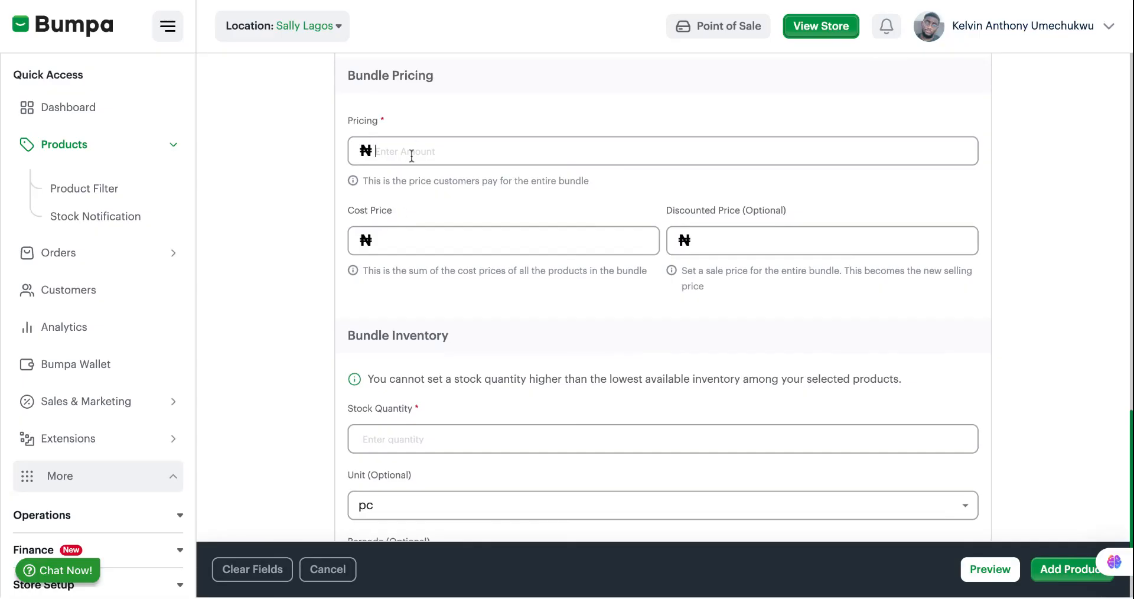
key(ctrl+v)
Copy the total cost price of 38,000.00 into the bundle's cost price, and set its discounted price to 700,000
scroll(476, 112, up, 10)
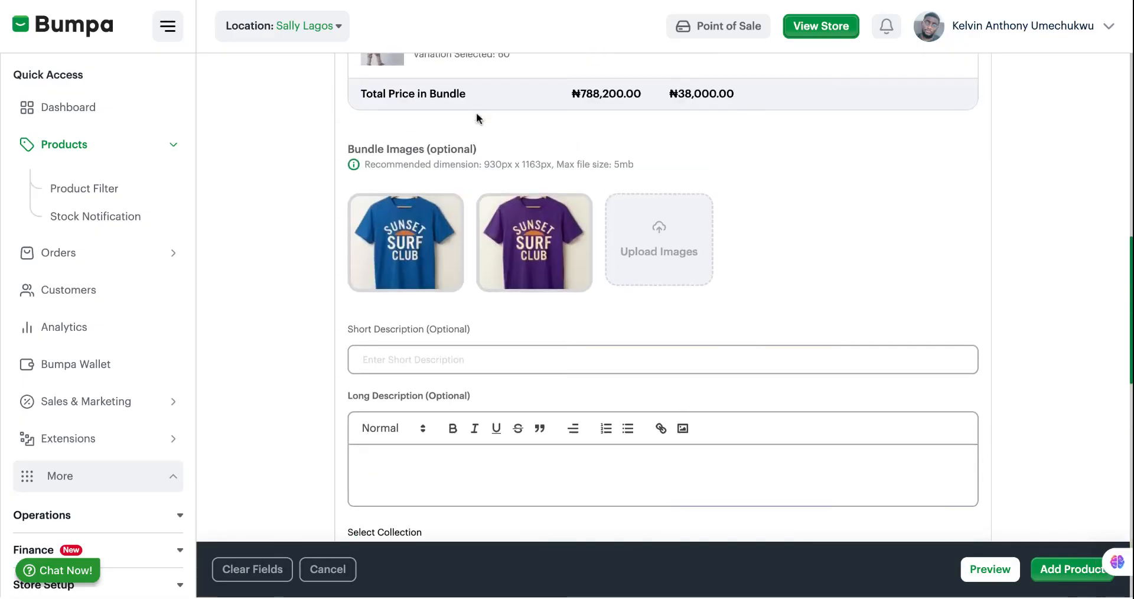
drag(734, 94, 679, 96)
key(ctrl+c)
scroll(613, 238, down, 9)
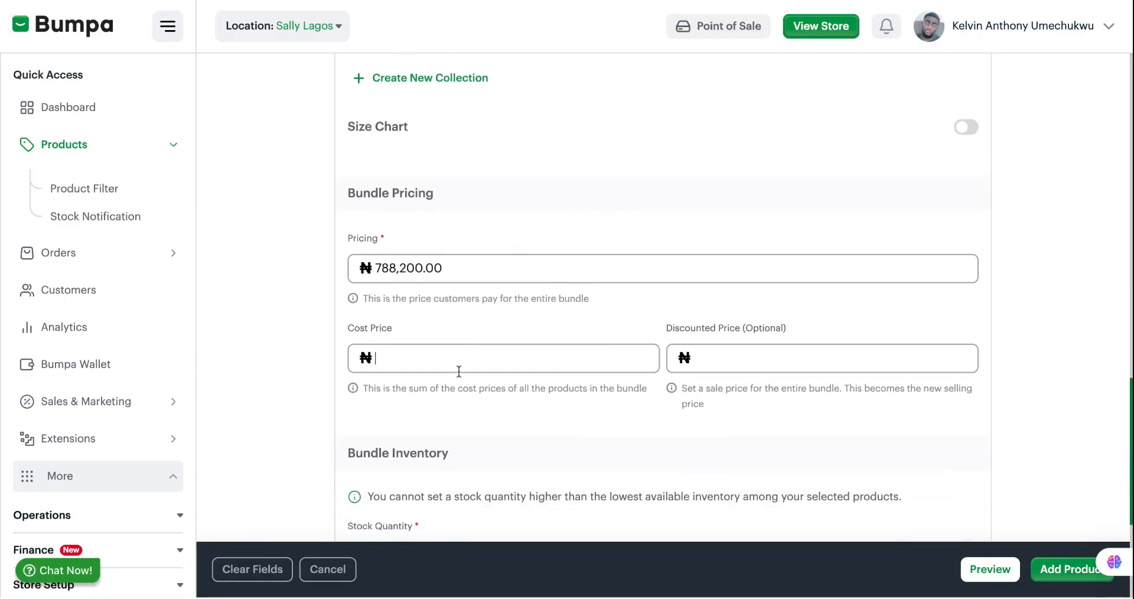
click(459, 371)
key(ctrl+v)
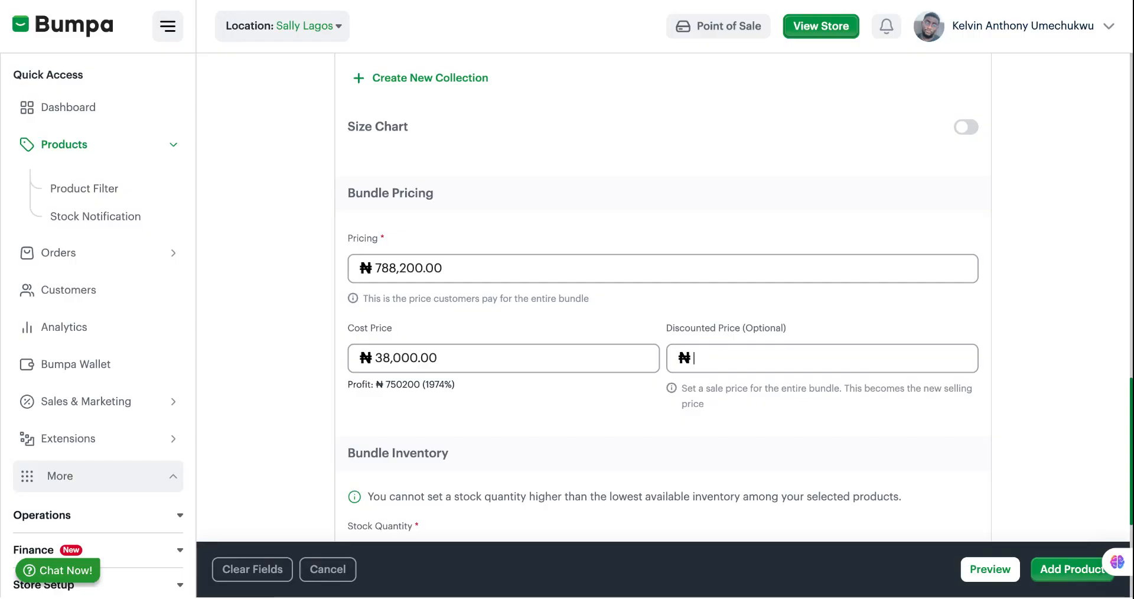
text(7000000)
Check the stock of the selected products and set the bundle's stock quantity to 19
scroll(789, 431, down, 3)
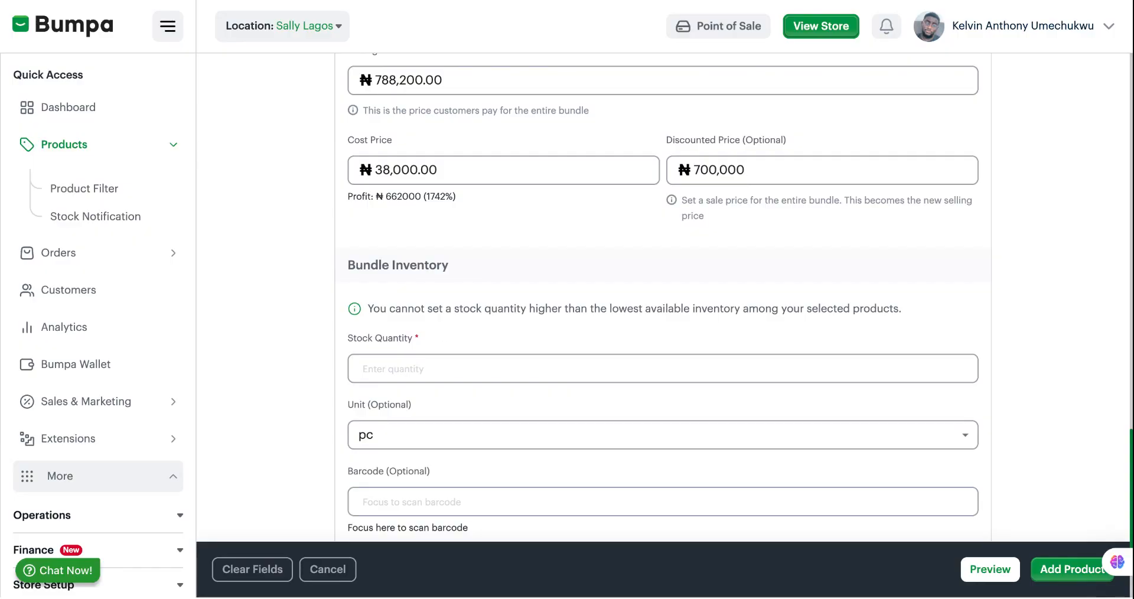
scroll(455, 208, up, 10)
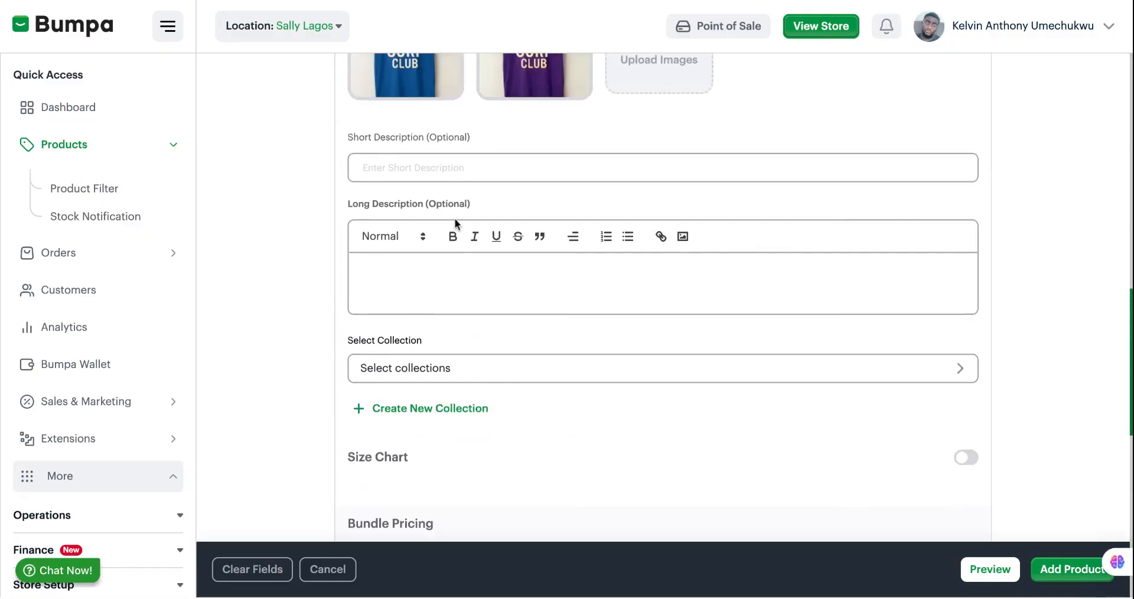
scroll(456, 207, up, 5)
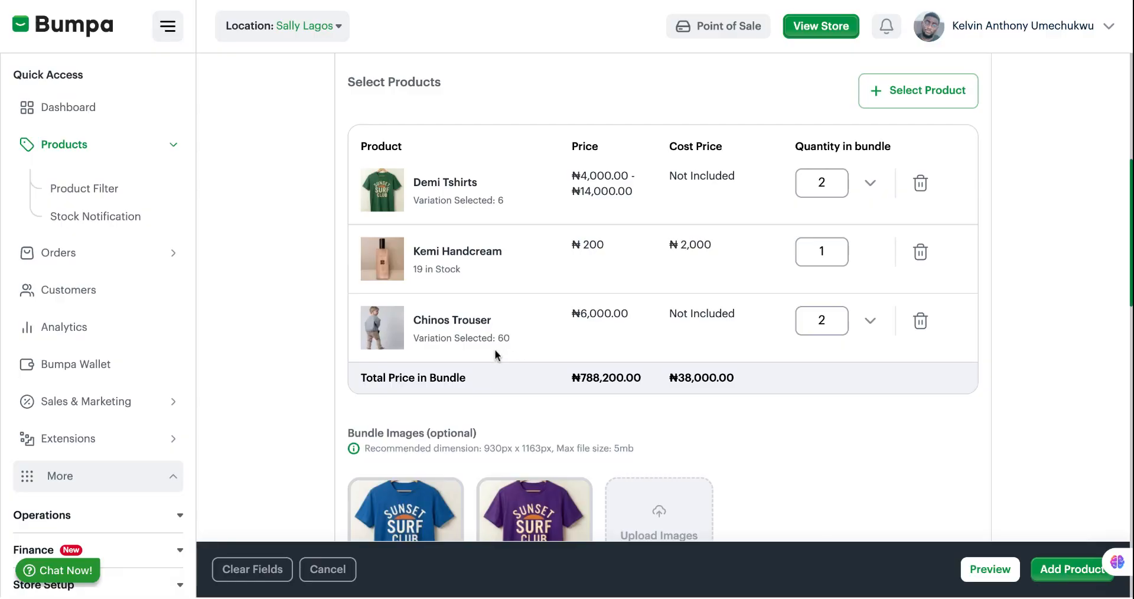
scroll(507, 358, down, 15)
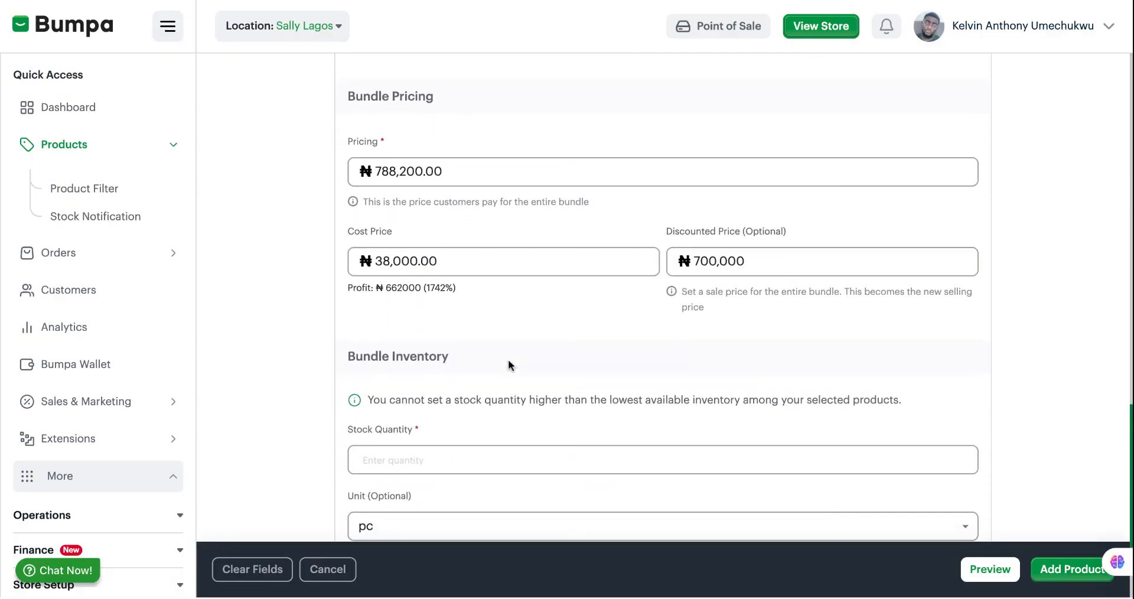
scroll(508, 359, down, 3)
click(402, 290)
text(19)
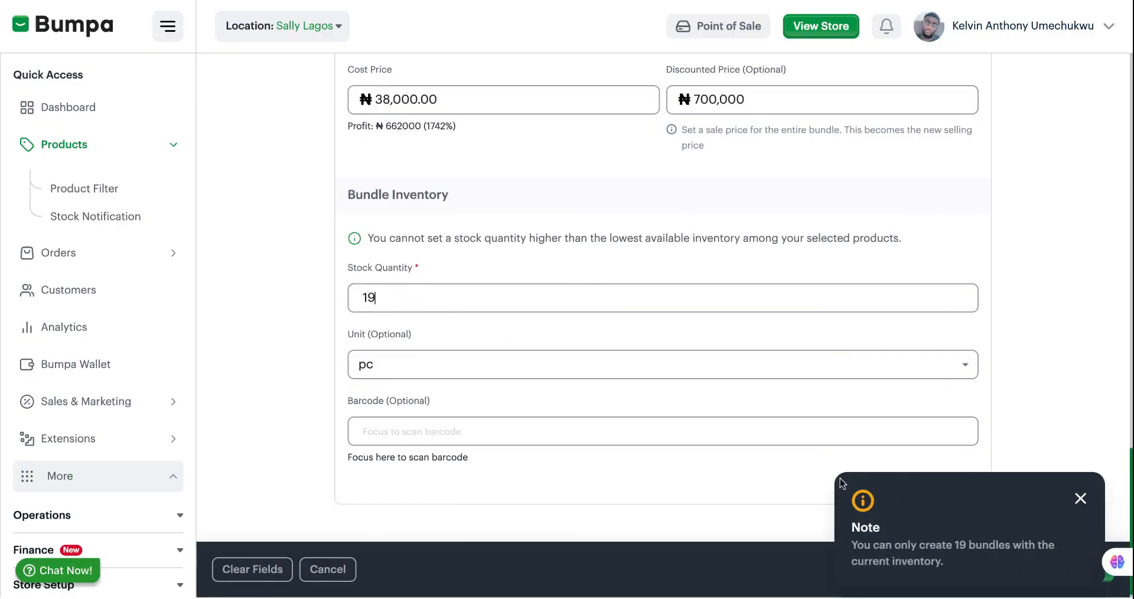
Recheck the Kemi Handcream stock and set the bundle's stock quantity to 10
scroll(941, 289, up, 5)
scroll(778, 231, up, 10)
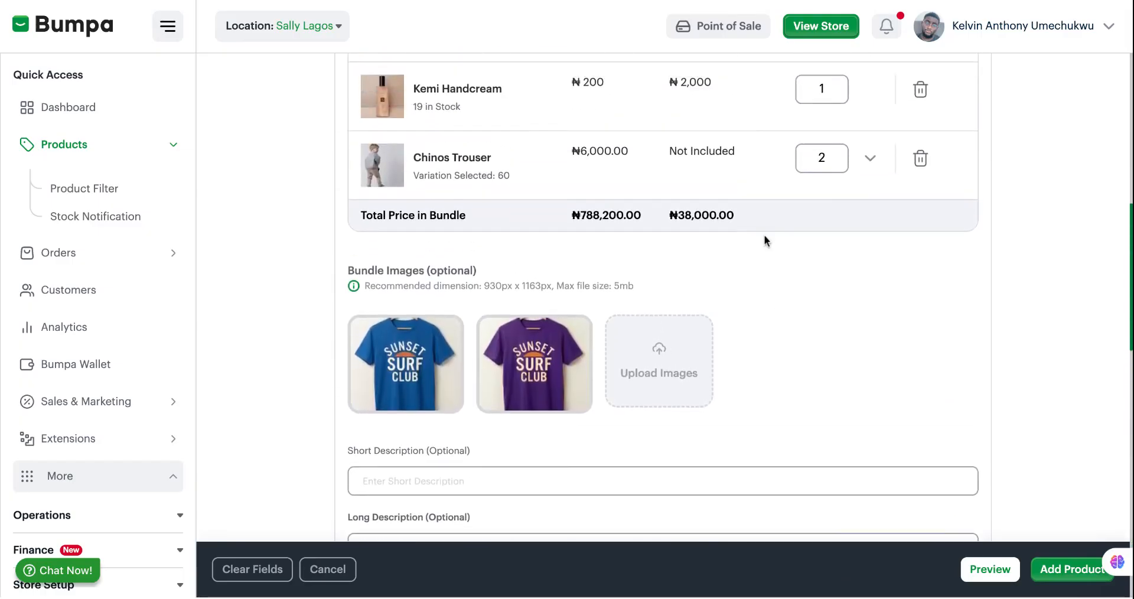
scroll(548, 226, up, 3)
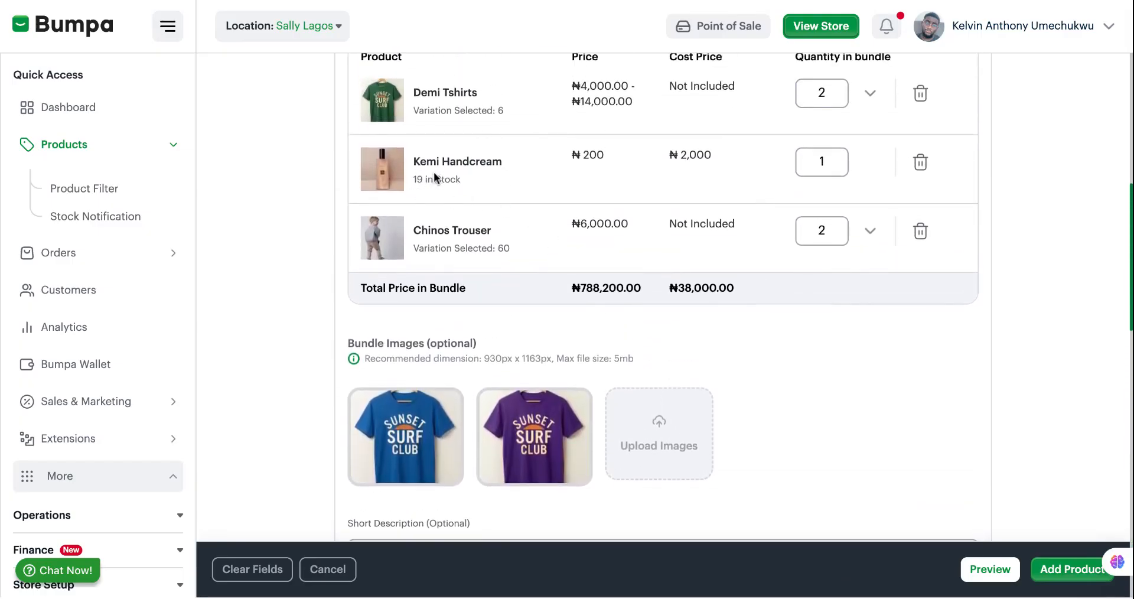
scroll(473, 248, down, 10)
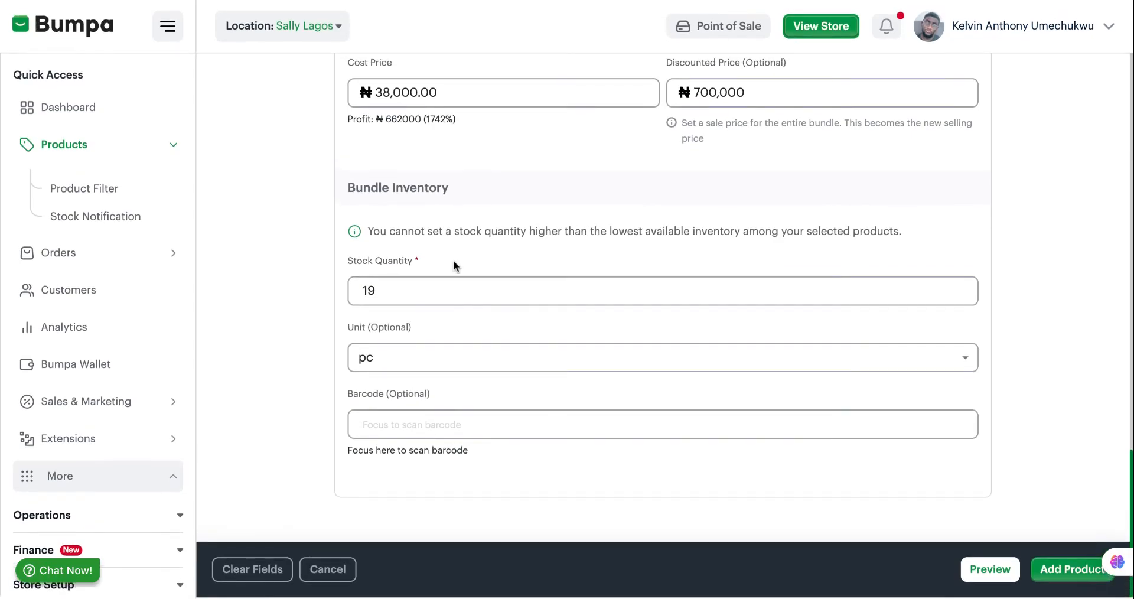
click(400, 301)
key(BackSpace)
text(0)
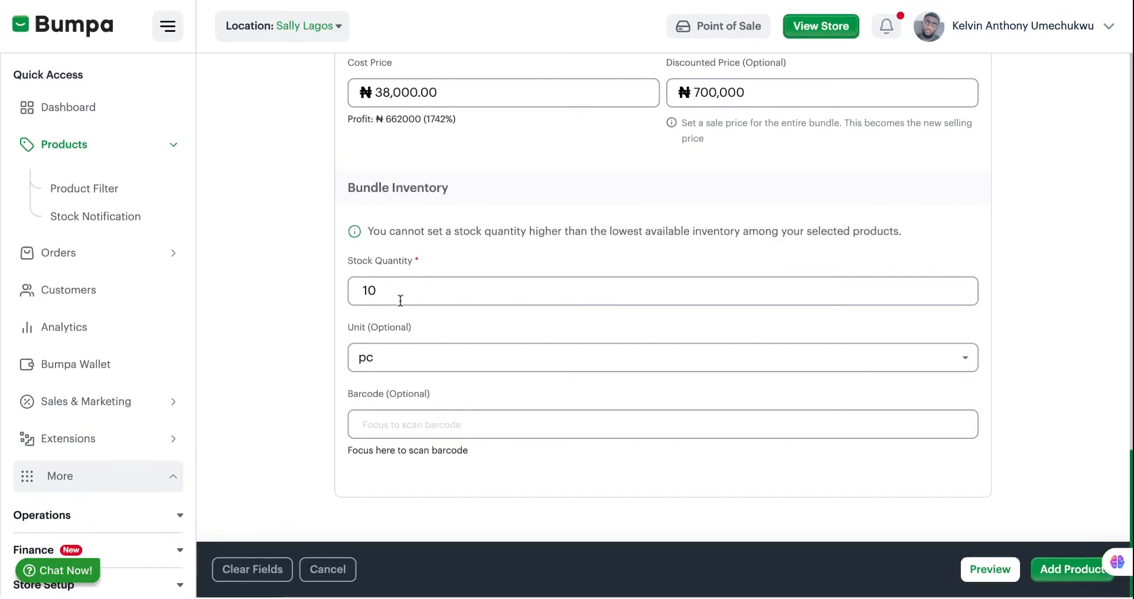
Review the completed Mega Bonanza bundle details and add the bundle to the store as a product
scroll(518, 380, up, 5)
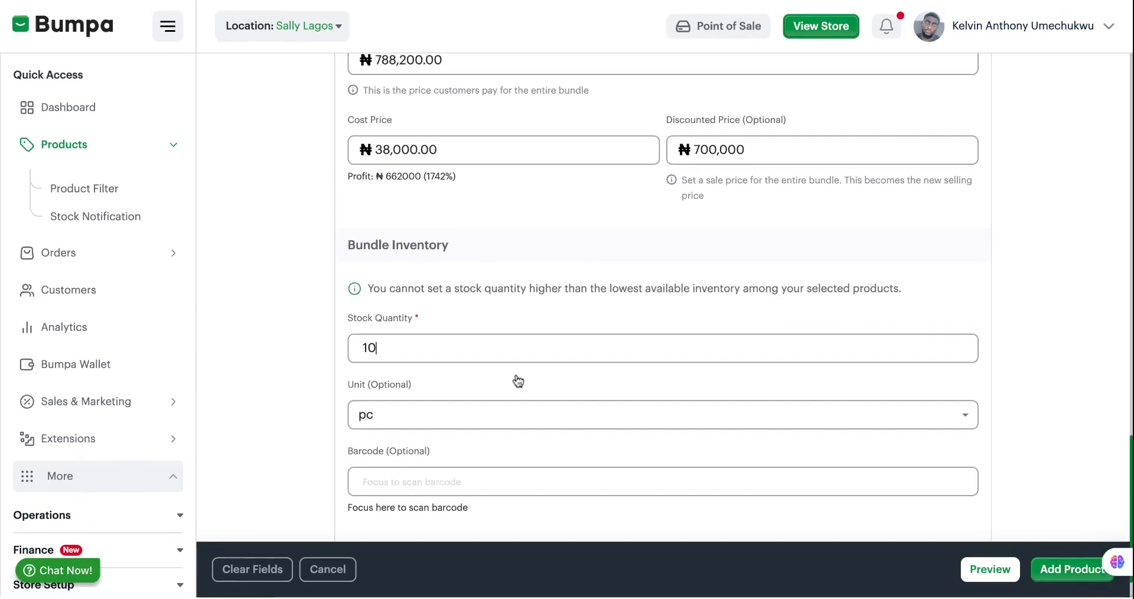
scroll(517, 380, up, 8)
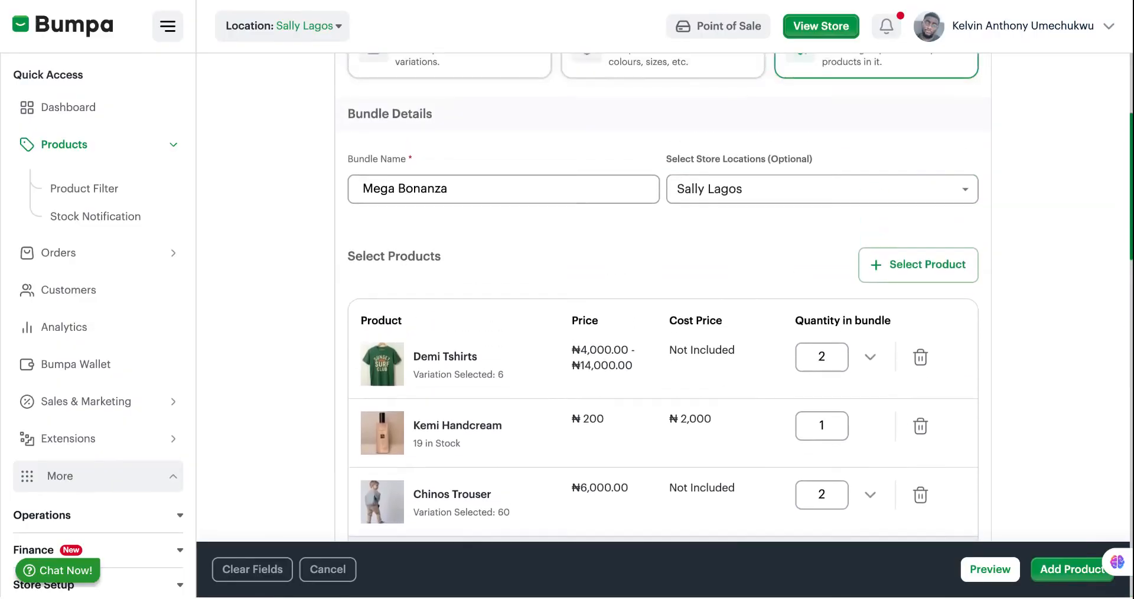
scroll(518, 380, down, 10)
scroll(470, 420, down, 8)
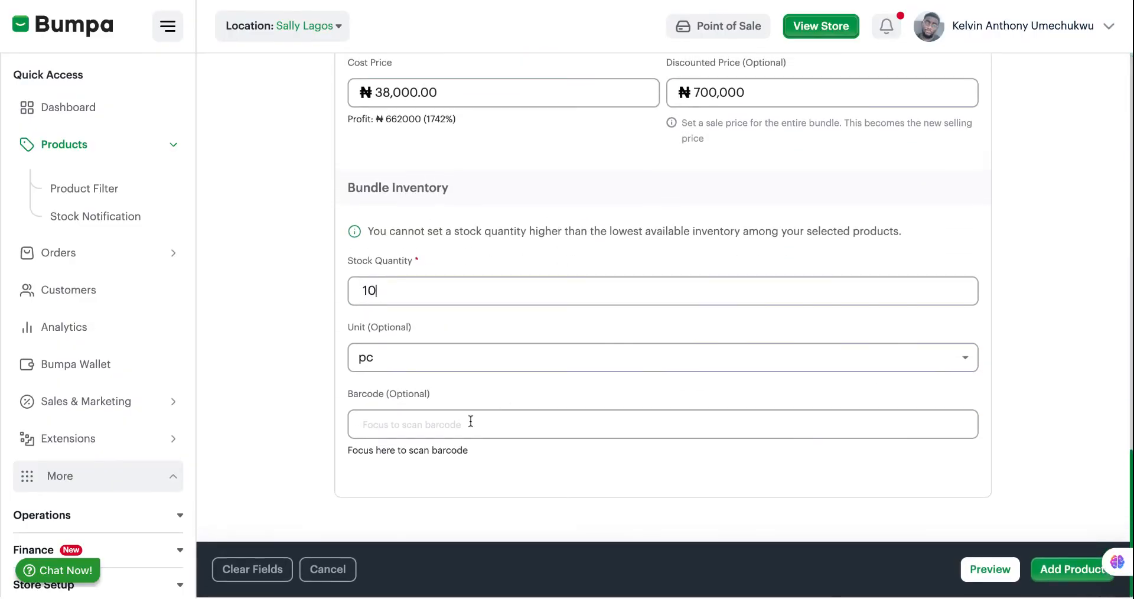
click(1061, 572)
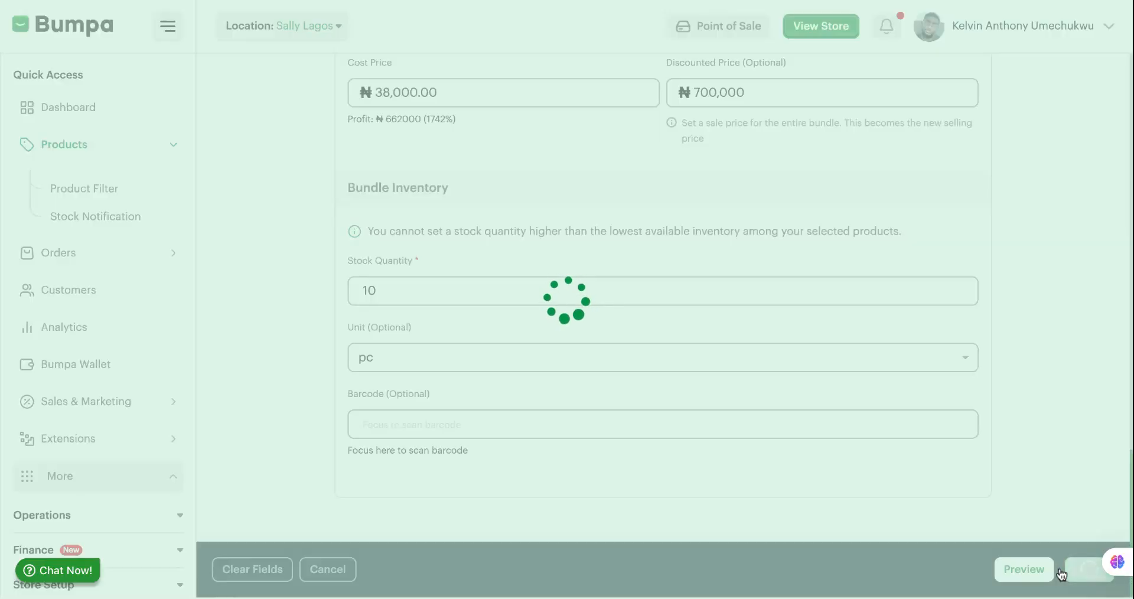